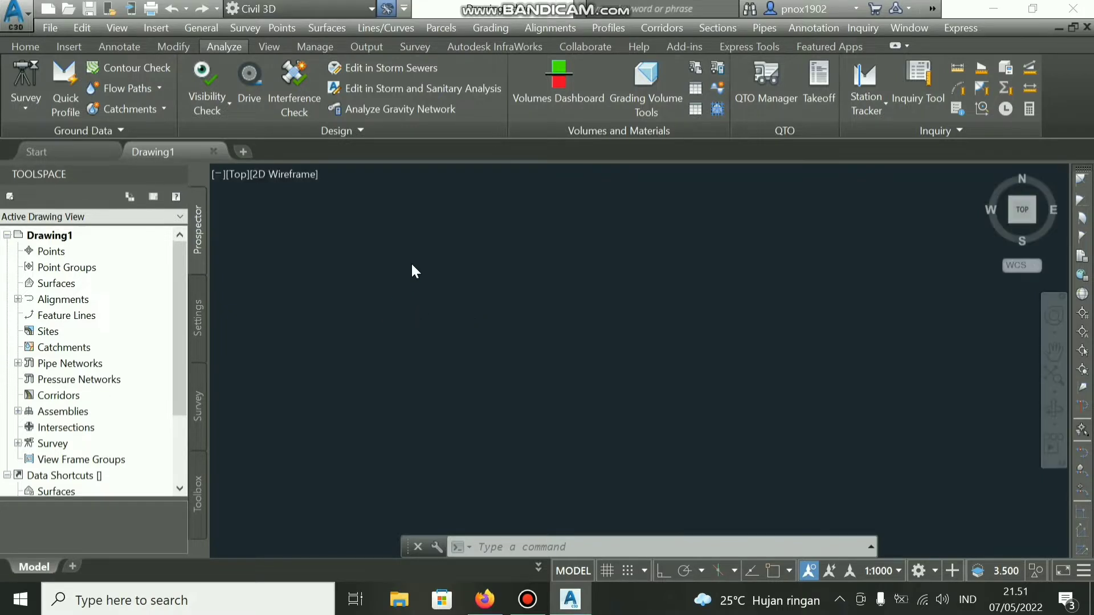
pyautogui.click(539, 341)
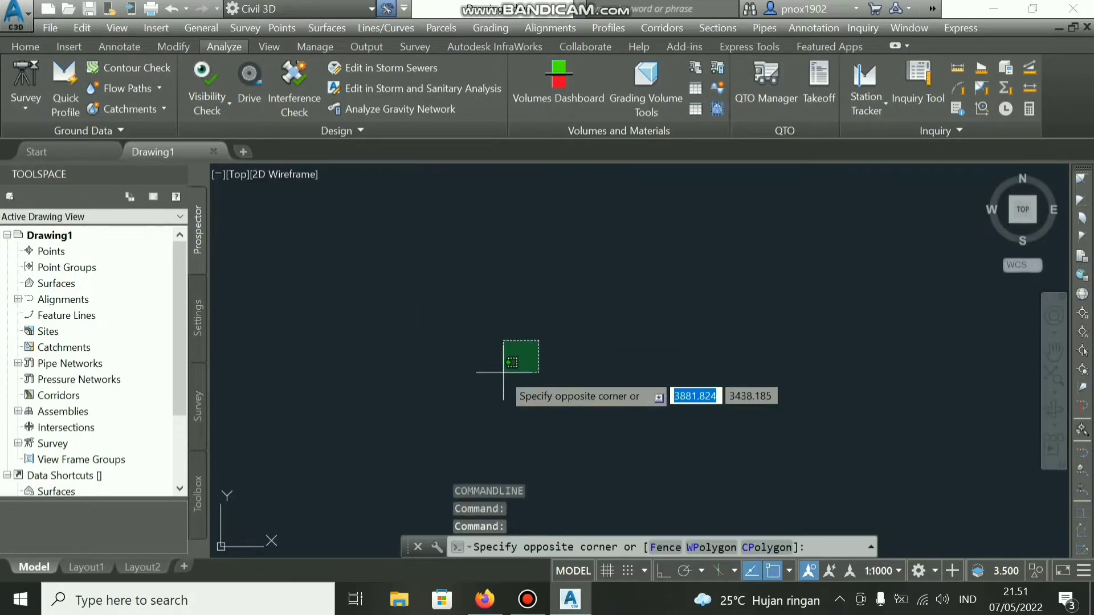
pyautogui.click(361, 251)
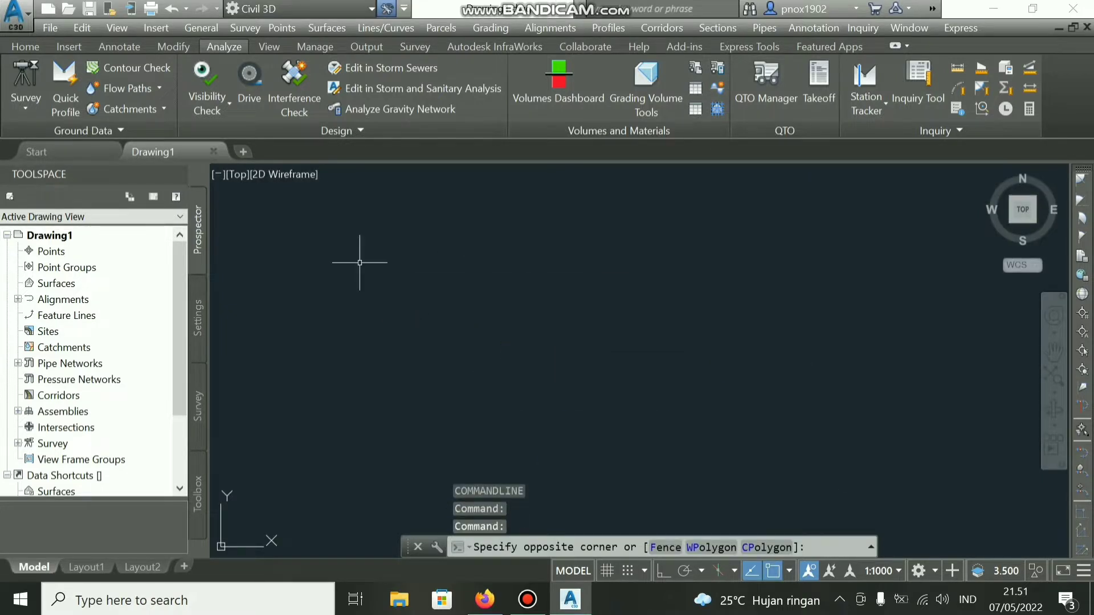
pyautogui.click(122, 236)
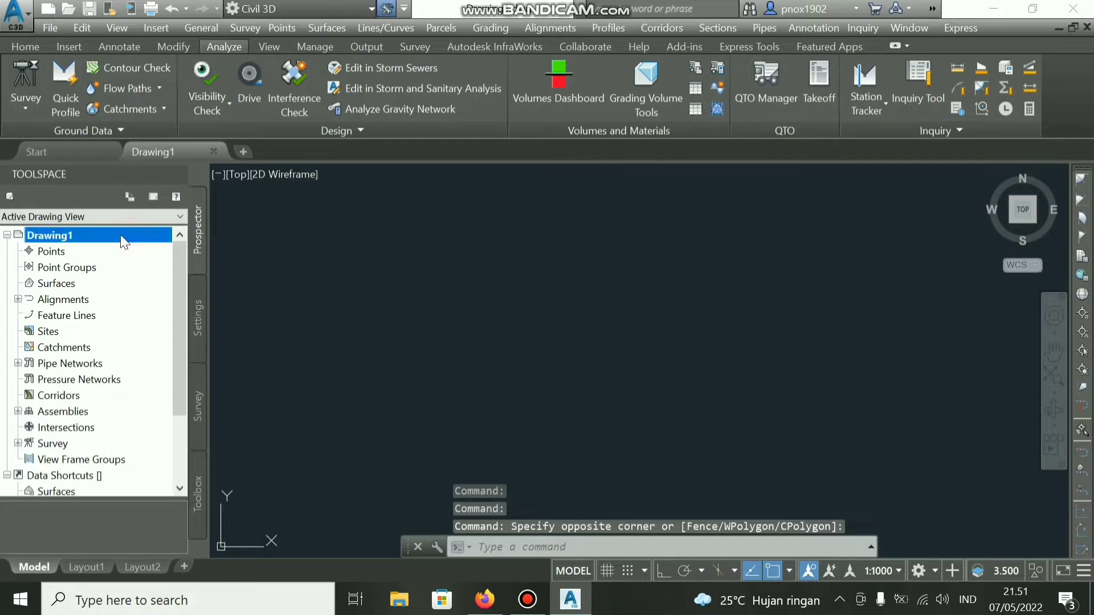
pyautogui.rightClick(121, 235)
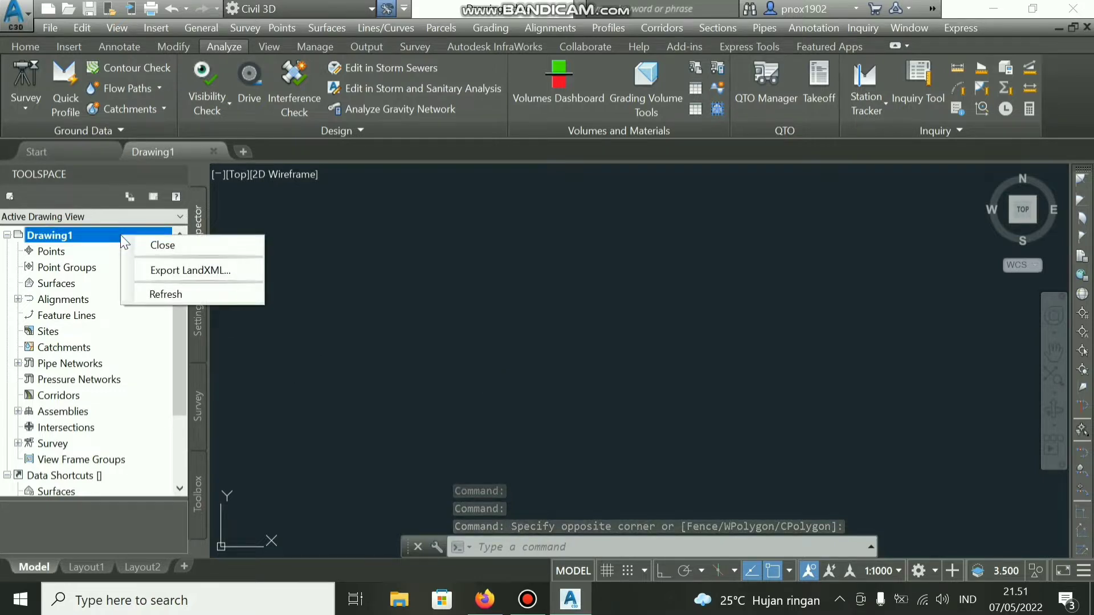
pyautogui.click(70, 262)
# - Start a point import from the drawing's Points collection and add the Pelatihan text file as the source
pyautogui.click(71, 251)
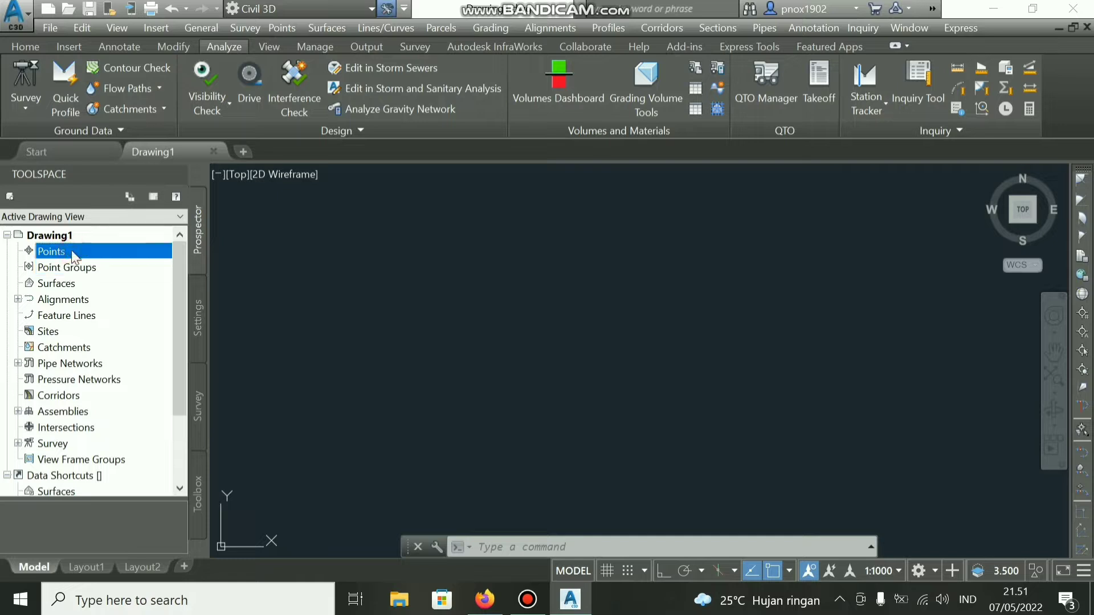
pyautogui.rightClick(71, 251)
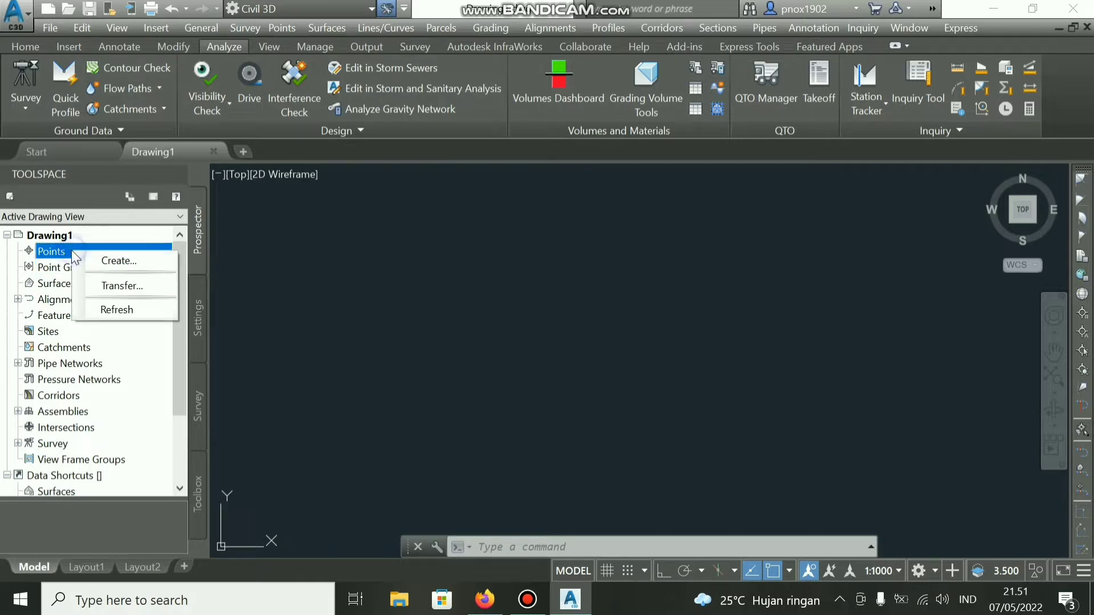
pyautogui.click(146, 259)
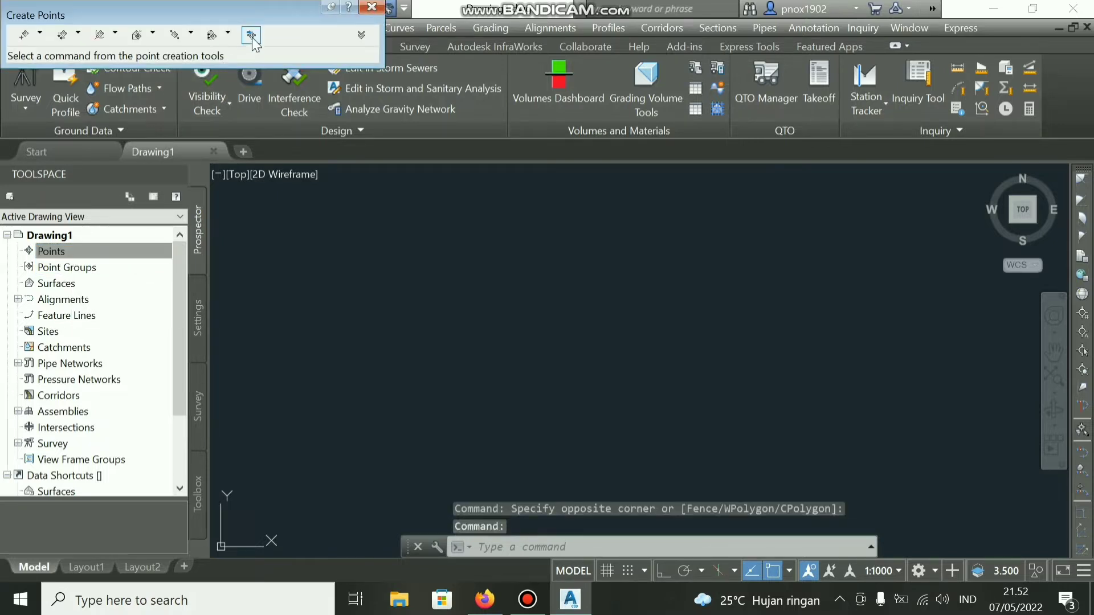
pyautogui.click(252, 35)
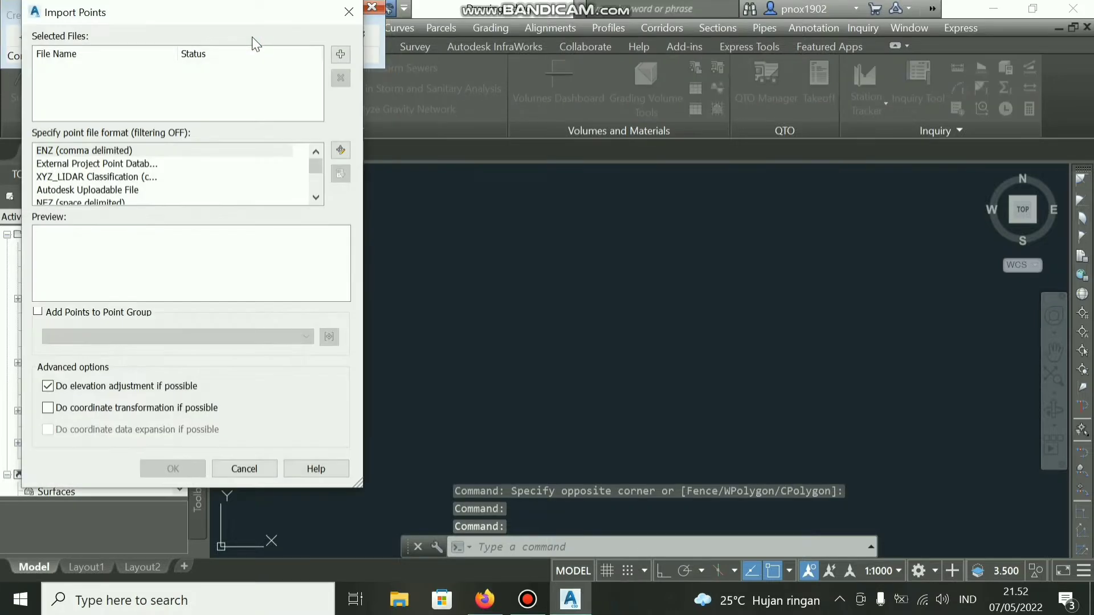
pyautogui.click(340, 56)
pyautogui.click(256, 107)
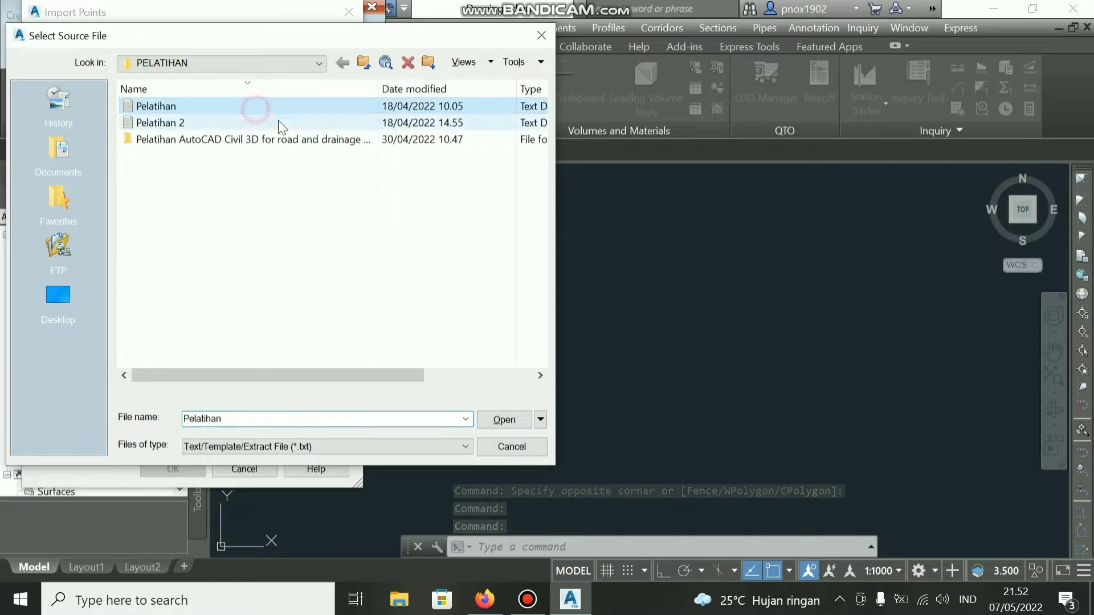
pyautogui.click(494, 422)
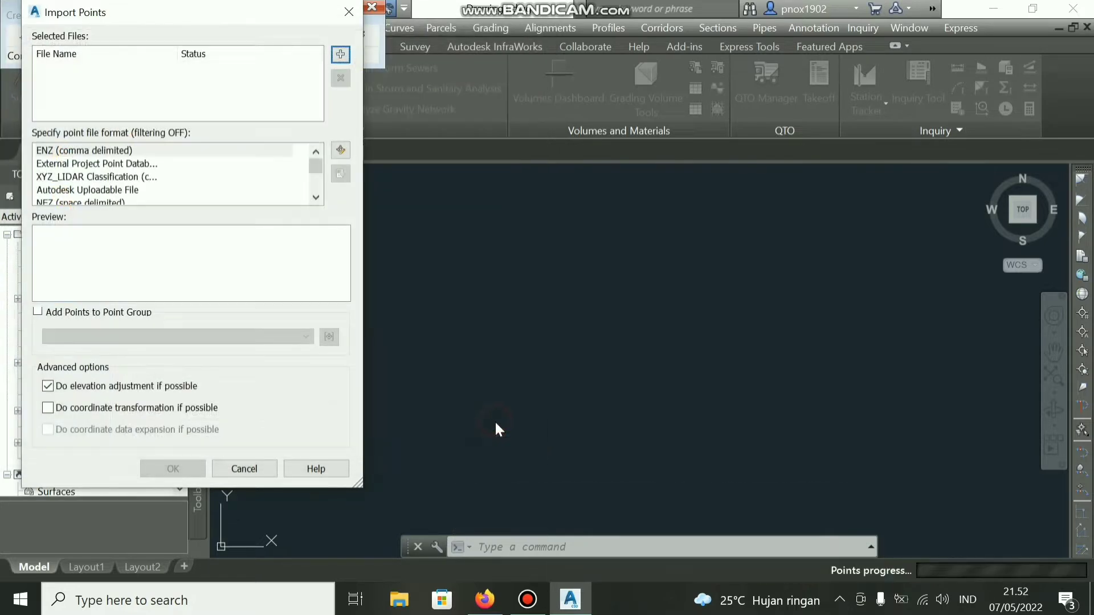
# - Set the point file format of the import to PENZD (space delimited)
pyautogui.click(315, 198)
pyautogui.click(315, 198)
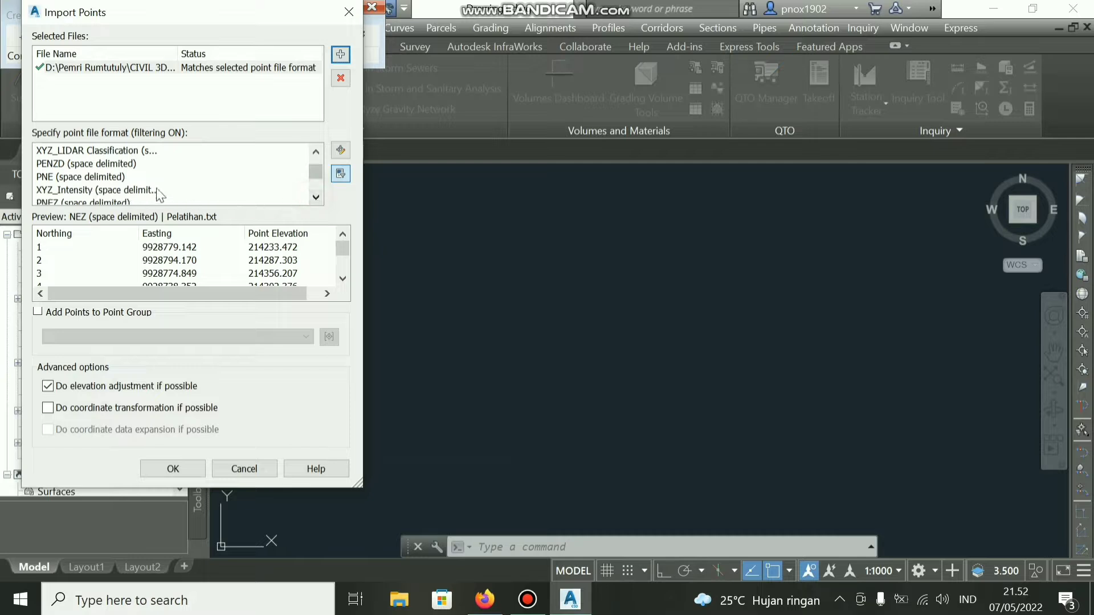
pyautogui.click(56, 164)
# - Assign the imported points to a new point group named Point 1 and run the import
pyautogui.click(40, 312)
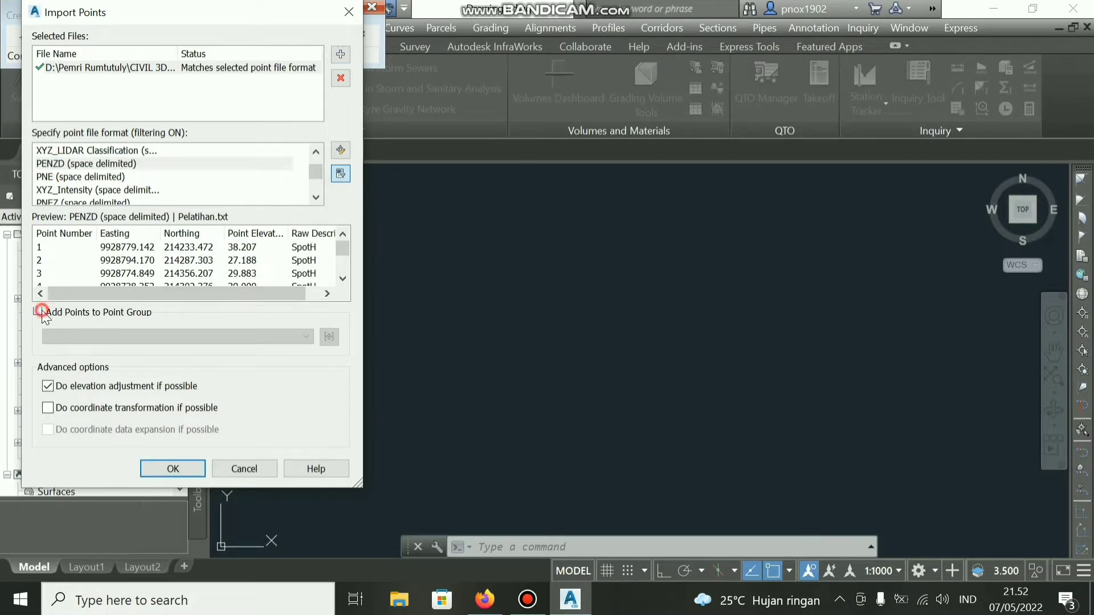
pyautogui.click(329, 339)
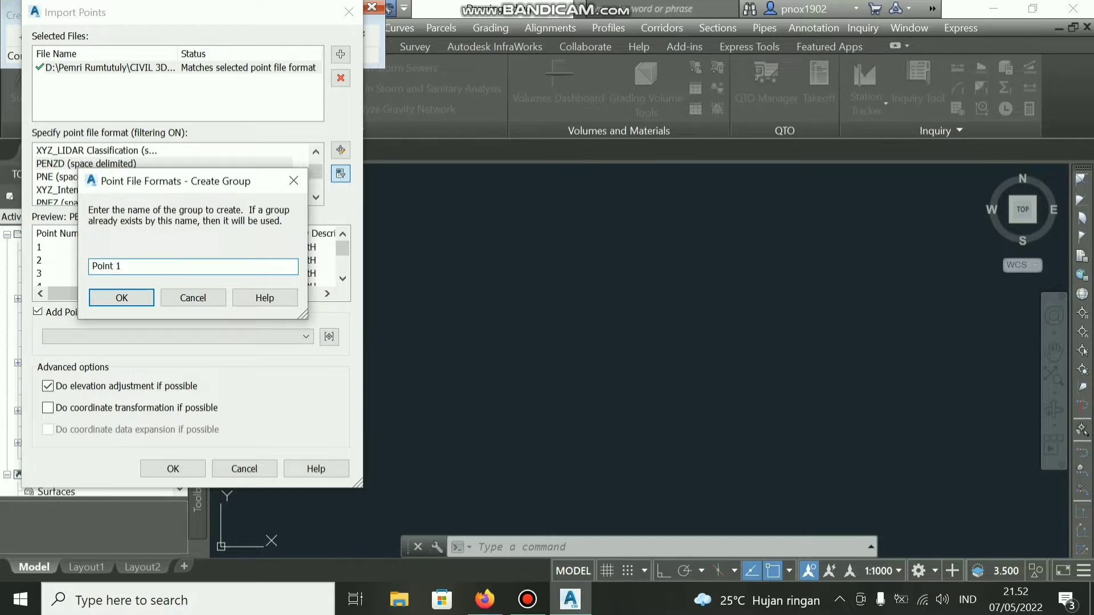
pyautogui.click(121, 297)
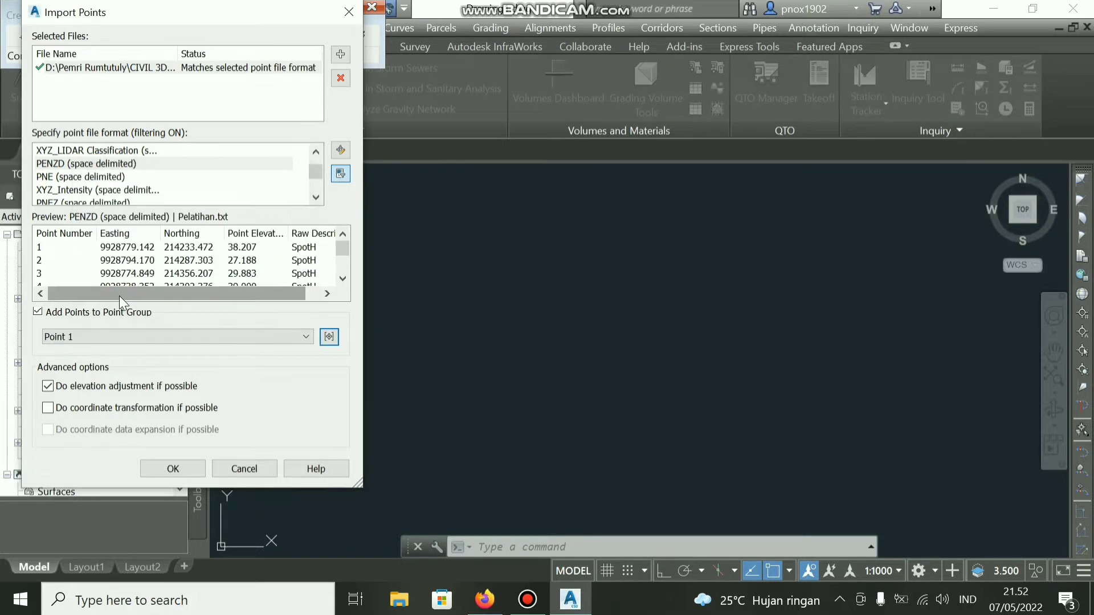
pyautogui.click(185, 467)
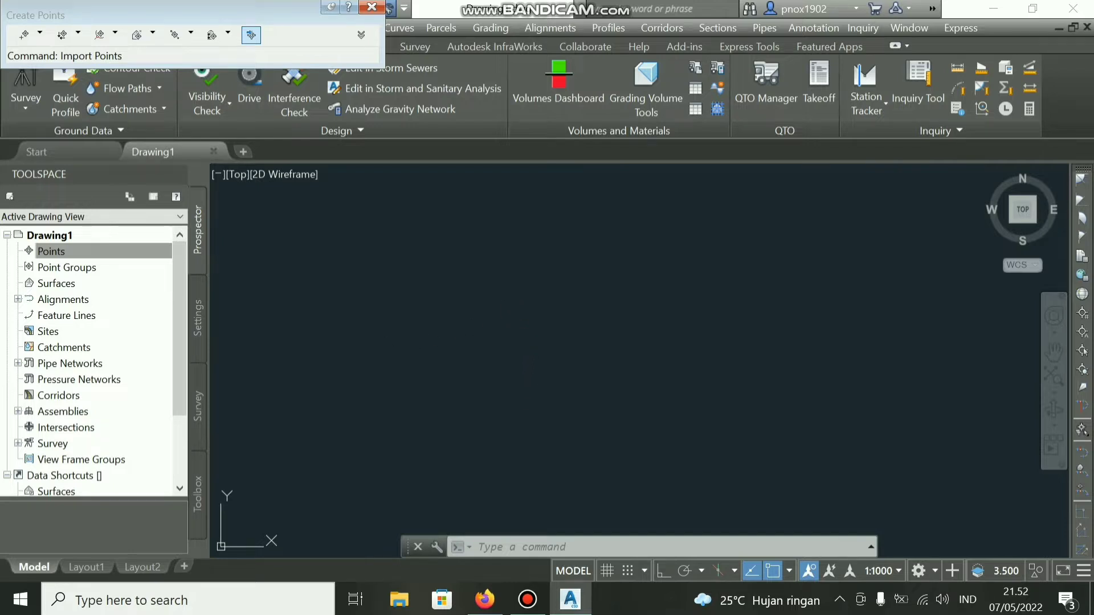
# - Zoom the drawing view to the points of the Point 1 group
pyautogui.click(17, 268)
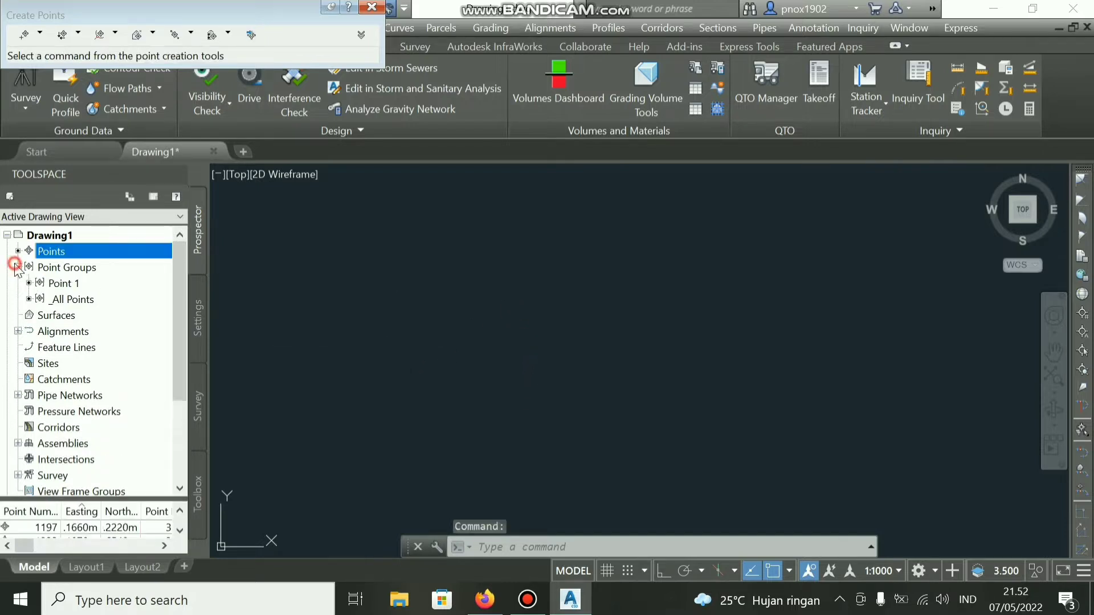
pyautogui.click(71, 283)
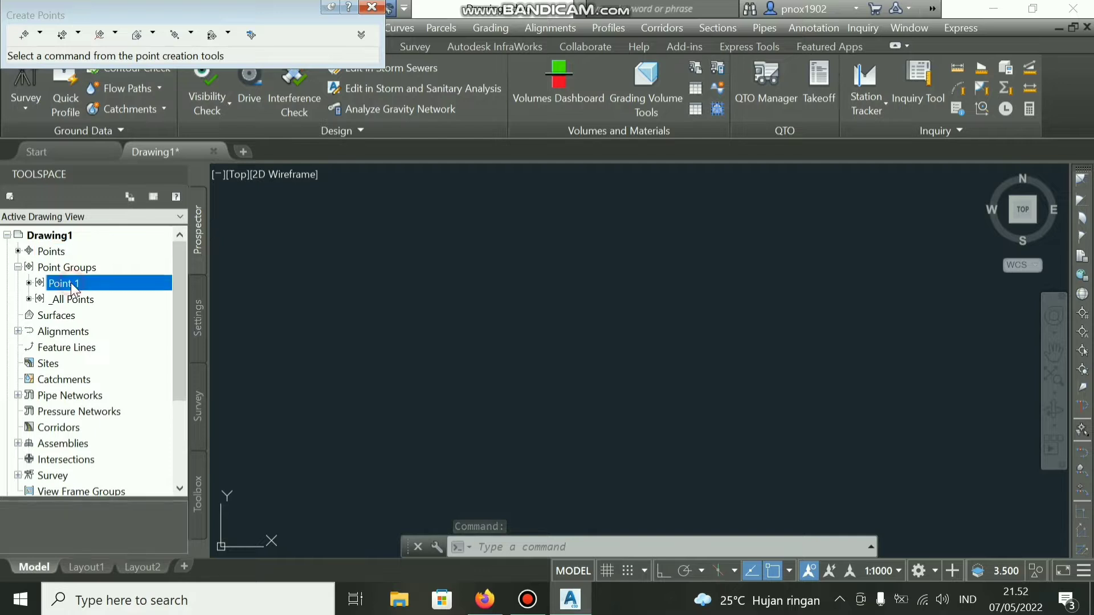
pyautogui.rightClick(70, 283)
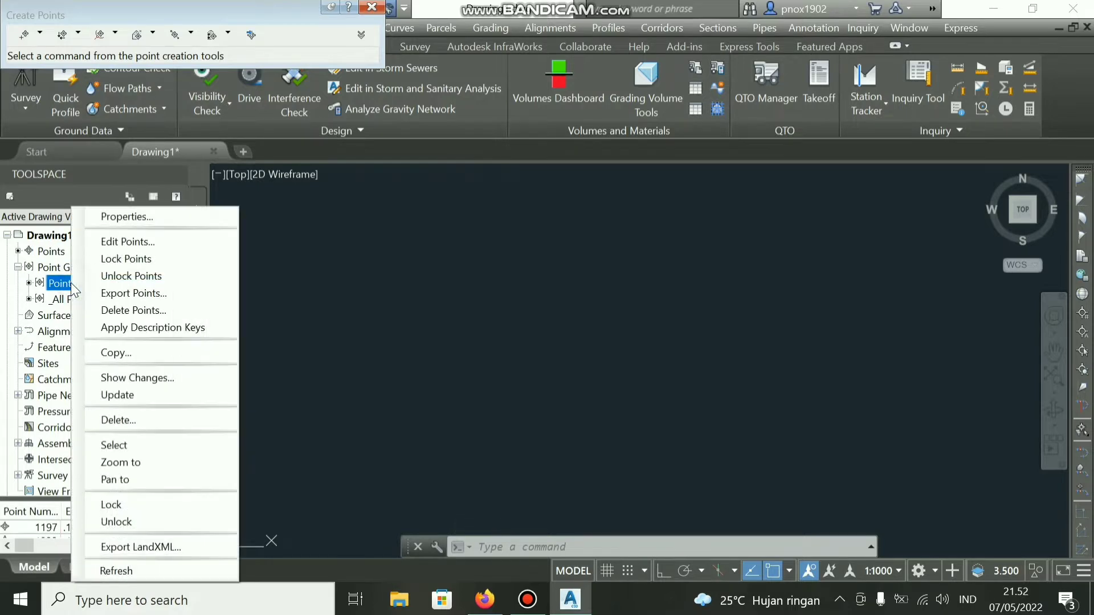
pyautogui.click(120, 464)
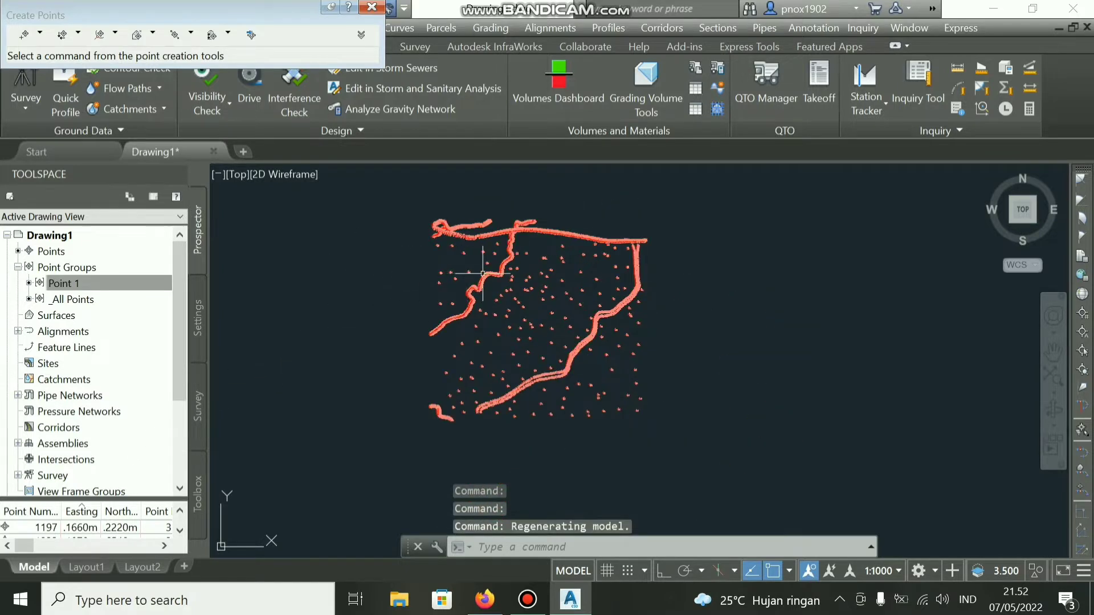
pyautogui.scroll(1, 520, 285)
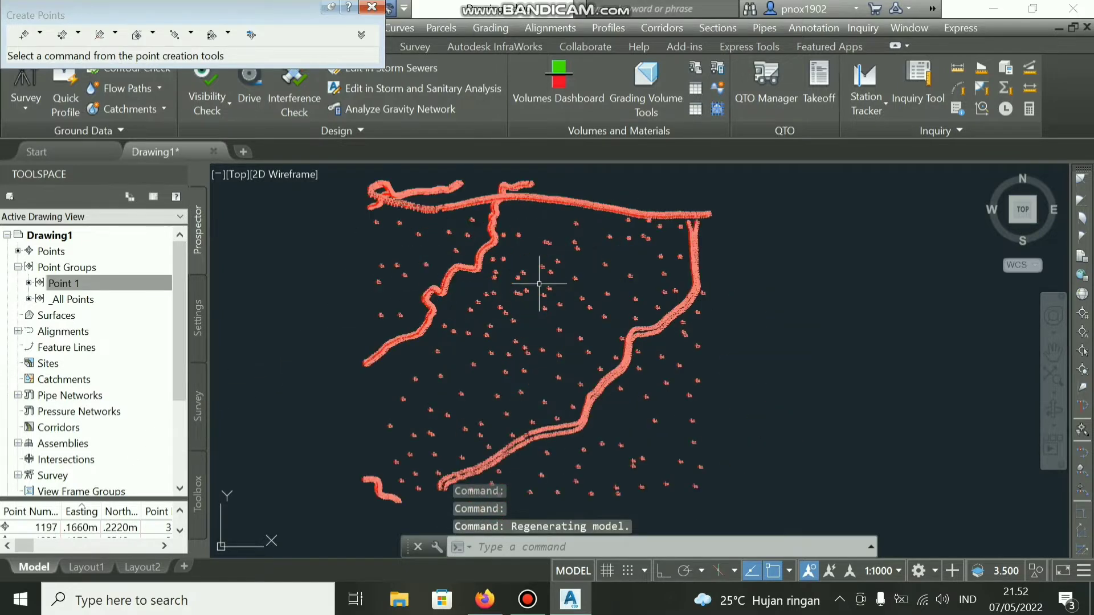
# - Edit the Basic point style of the Point 1 group to use a custom X marker enclosed by a circle
pyautogui.rightClick(115, 287)
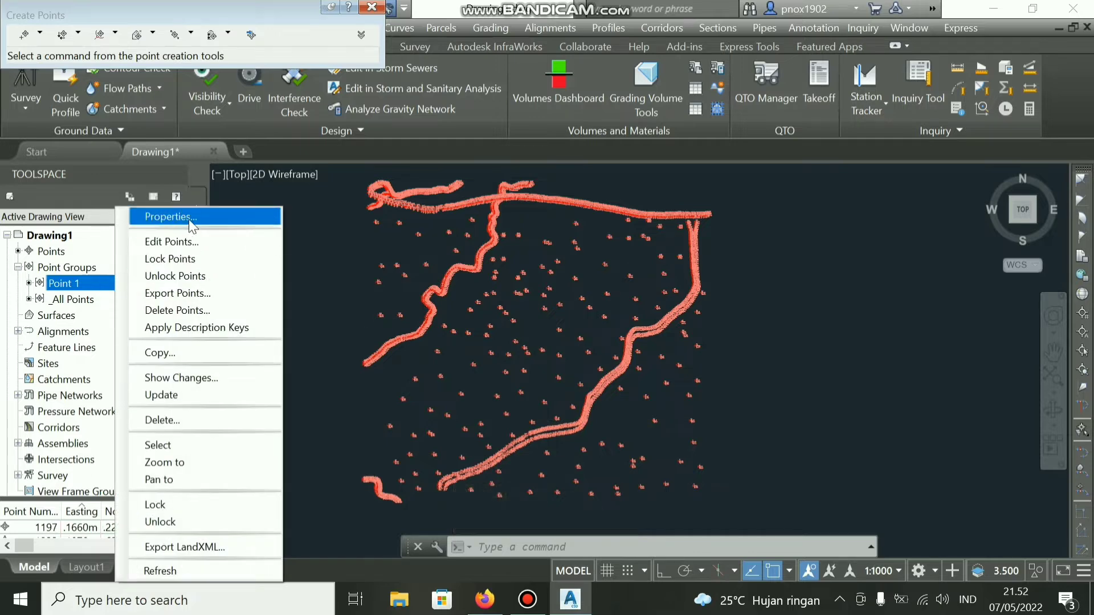
pyautogui.click(167, 217)
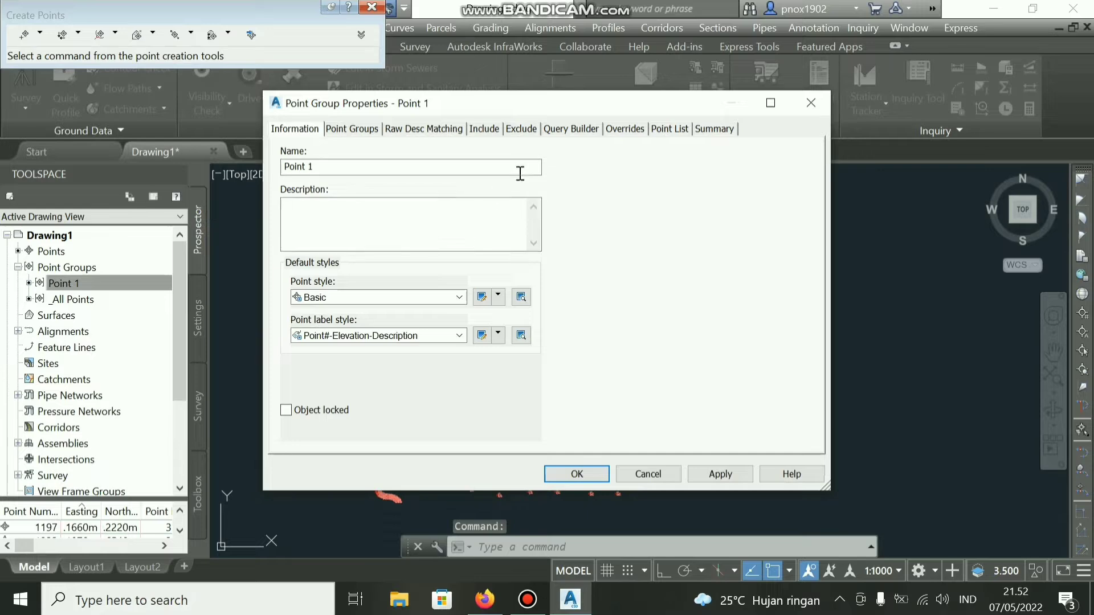
pyautogui.click(484, 298)
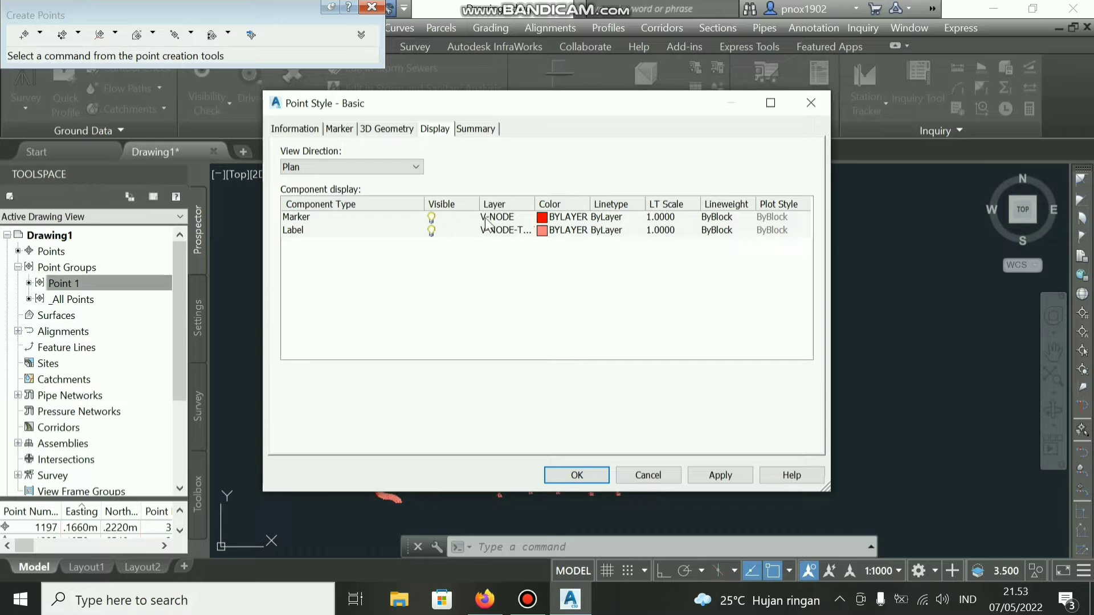
pyautogui.click(376, 129)
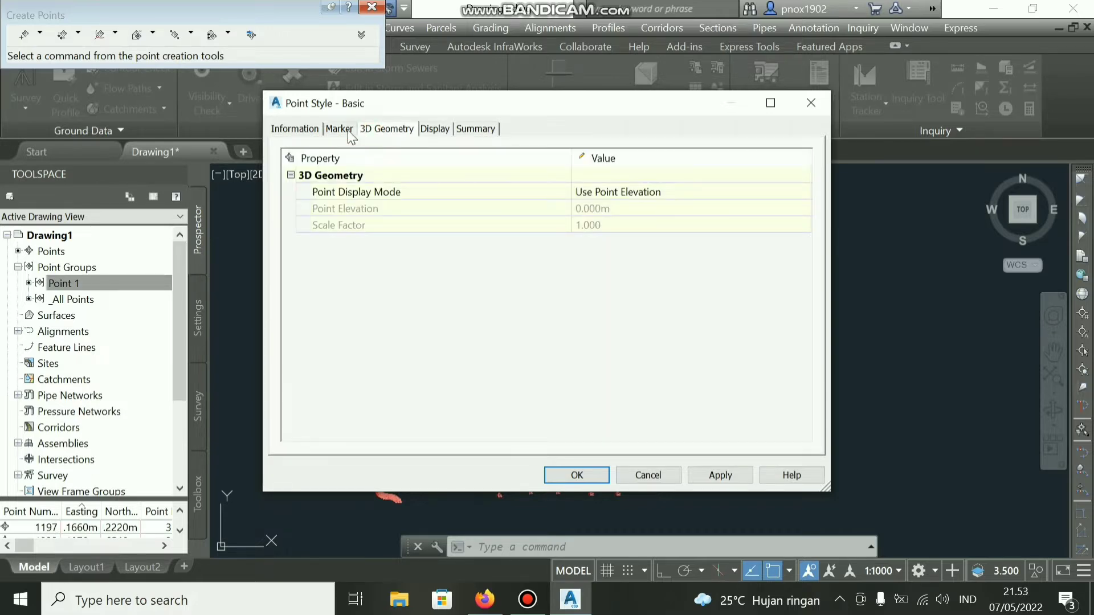
pyautogui.click(347, 131)
pyautogui.click(405, 223)
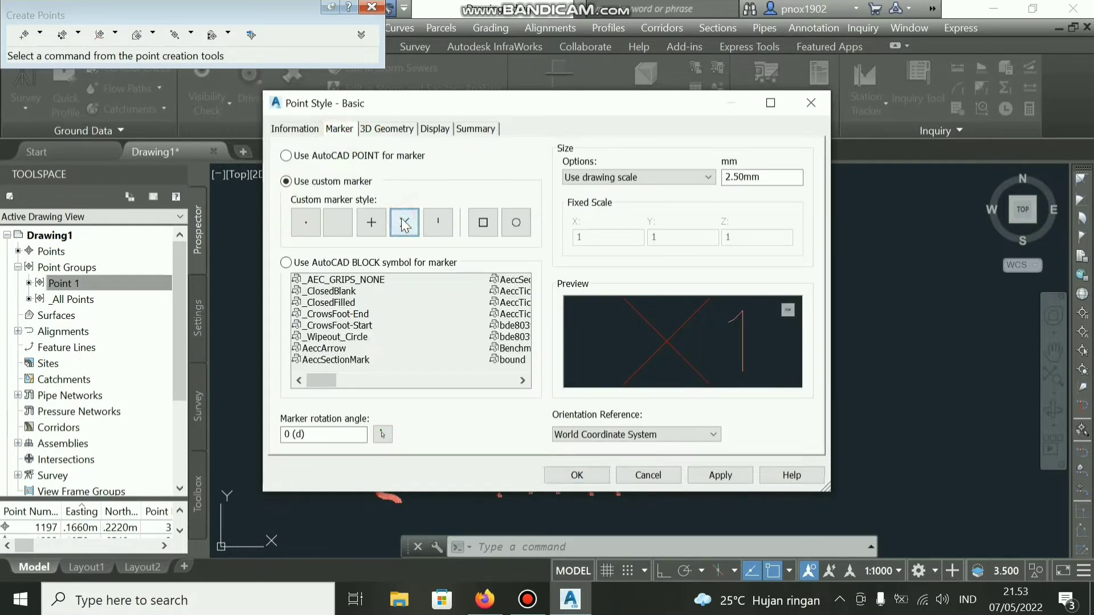
pyautogui.click(522, 225)
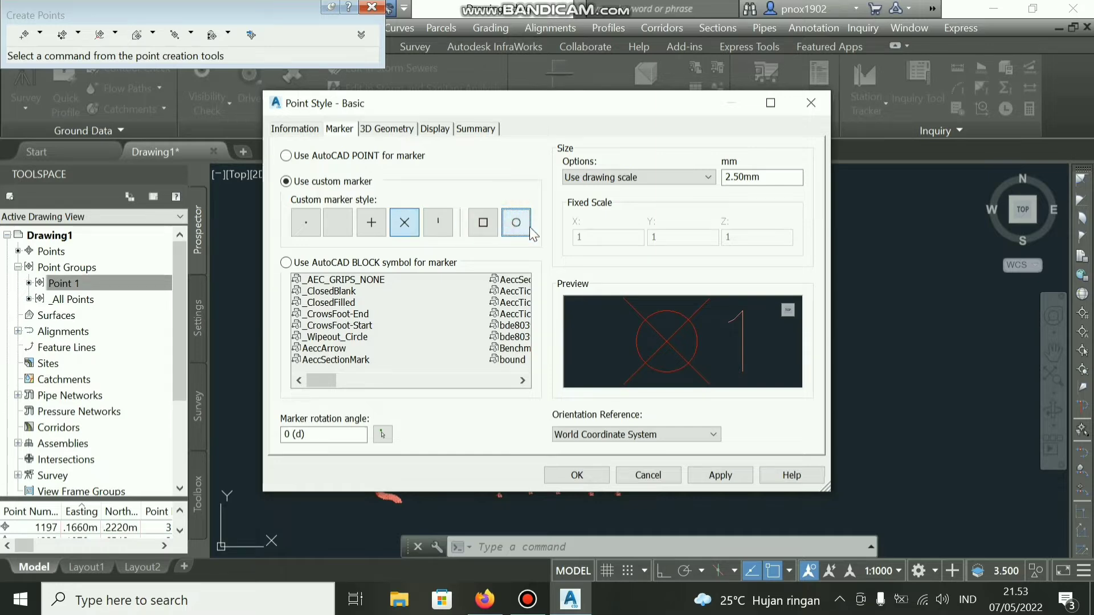
# - Set the marker size of the Basic point style to 0.5 mm
pyautogui.click(773, 174)
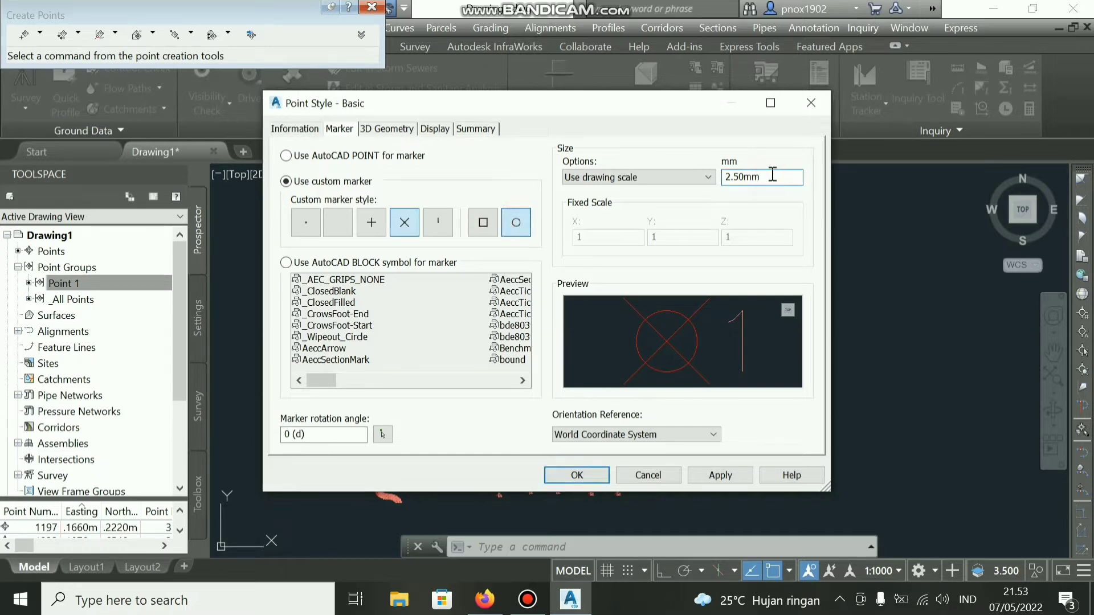
pyautogui.moveTo(773, 175); pyautogui.dragTo(662, 177)
pyautogui.write('0.5')
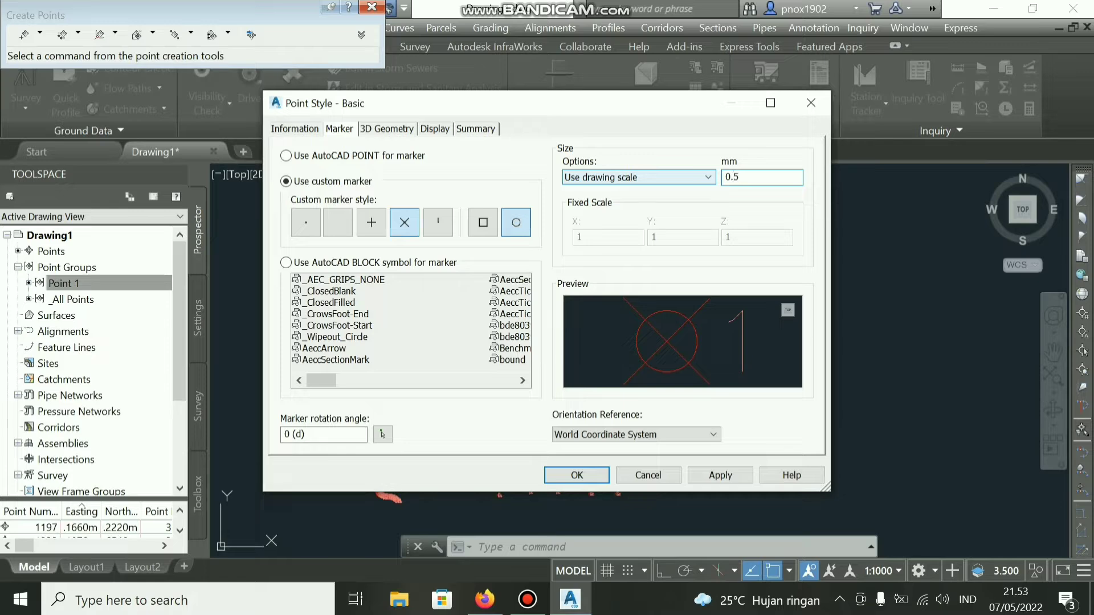
# - Set the plan display color of both the Marker and Label components to white and apply the style changes
pyautogui.click(441, 129)
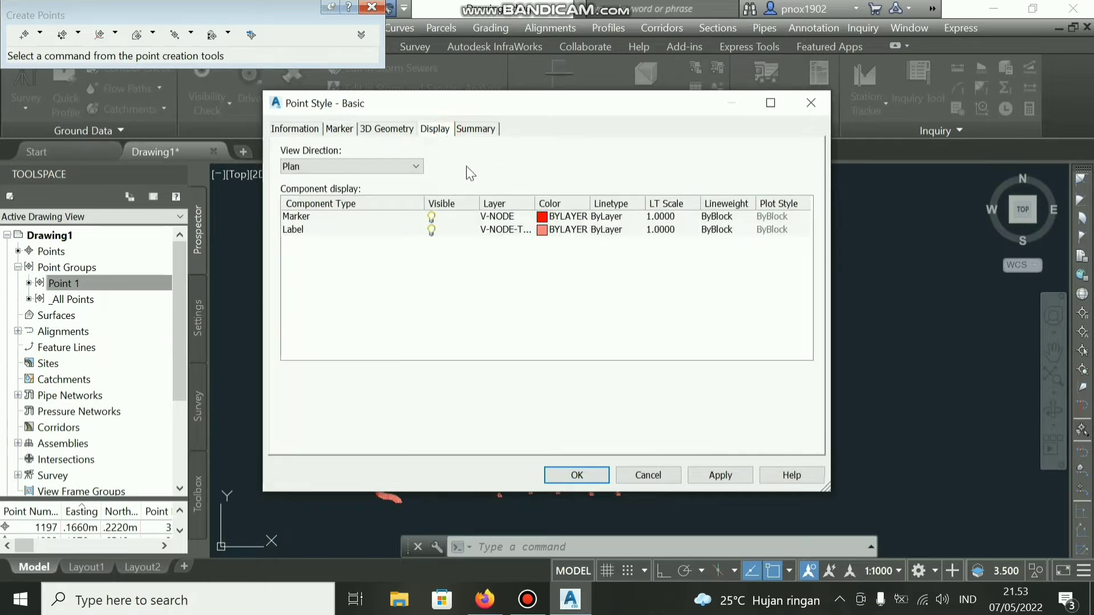
pyautogui.click(540, 217)
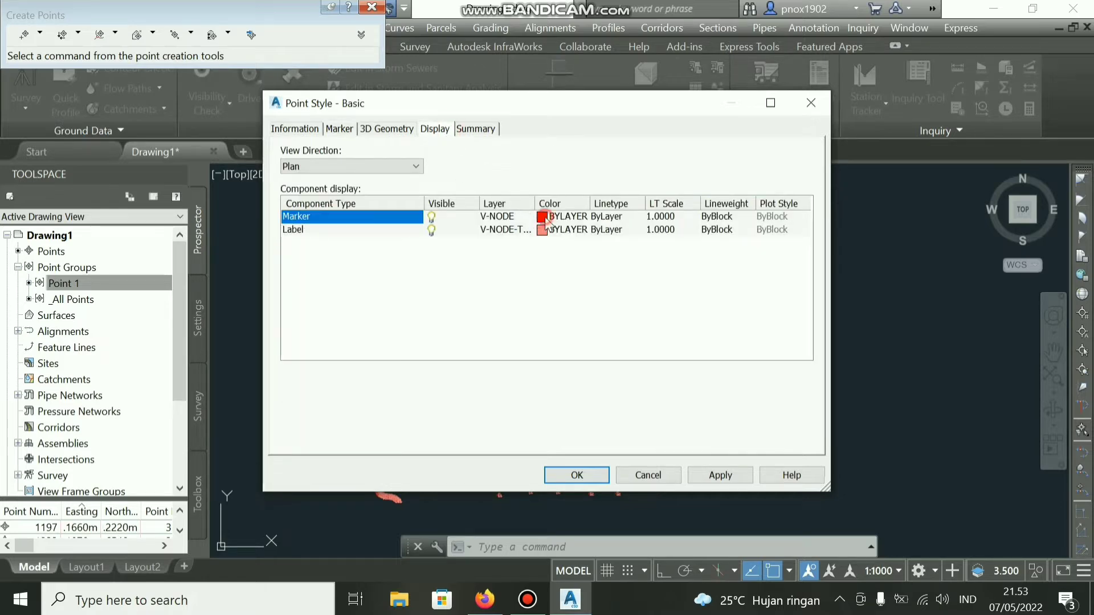
pyautogui.click(506, 335)
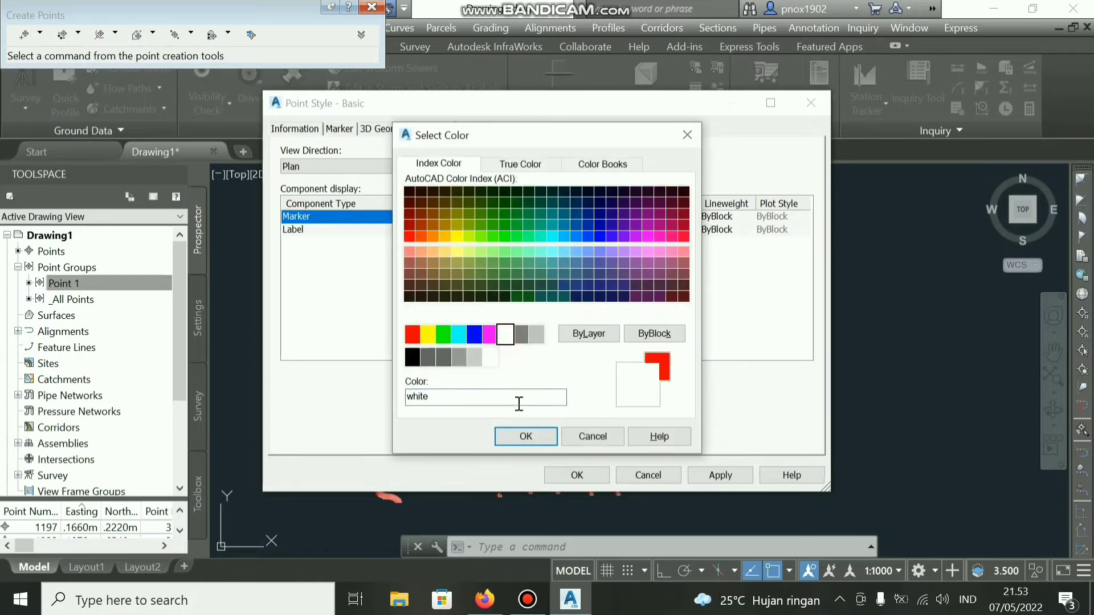
pyautogui.click(525, 436)
pyautogui.click(542, 230)
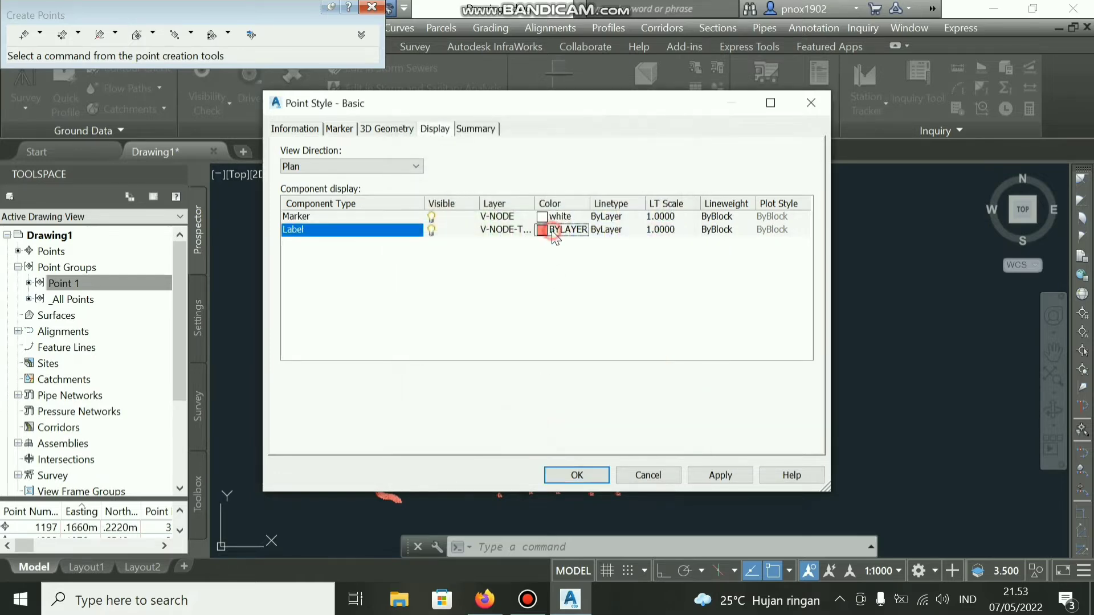
pyautogui.click(504, 337)
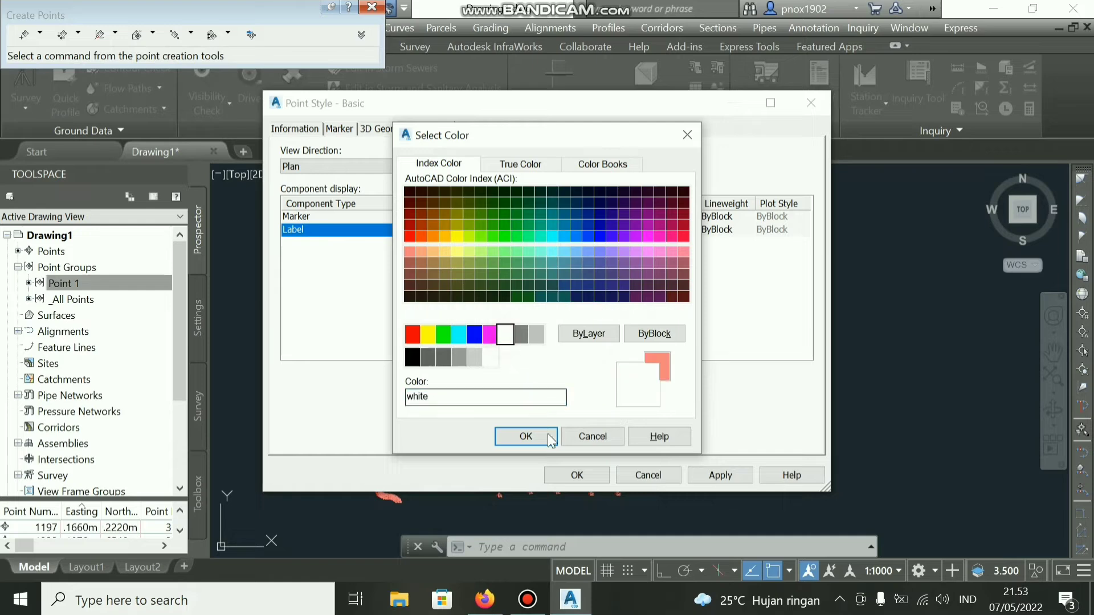
pyautogui.click(525, 436)
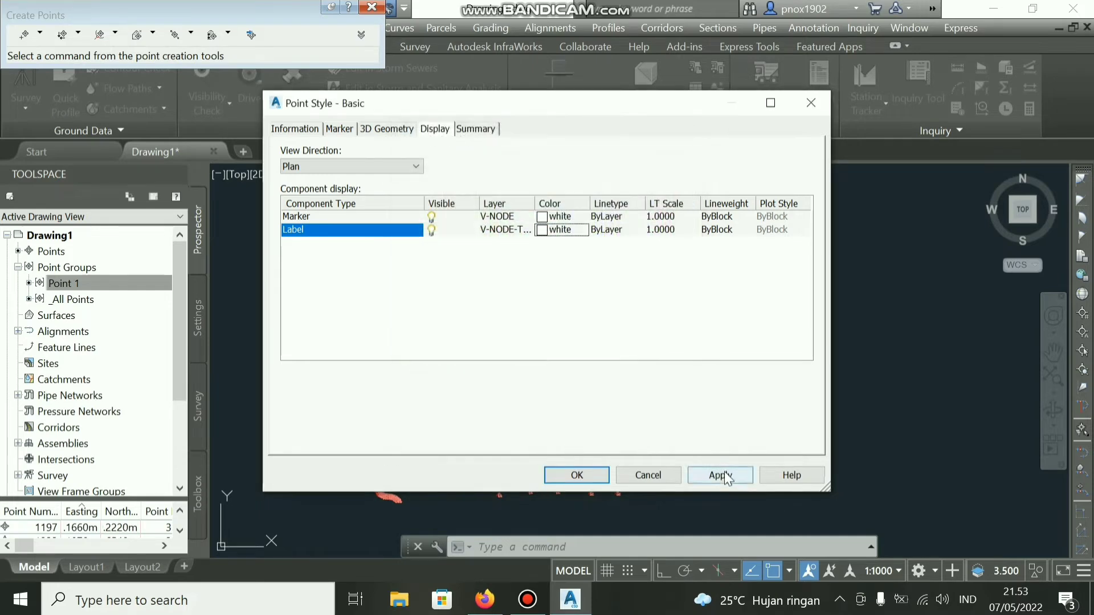
pyautogui.click(722, 476)
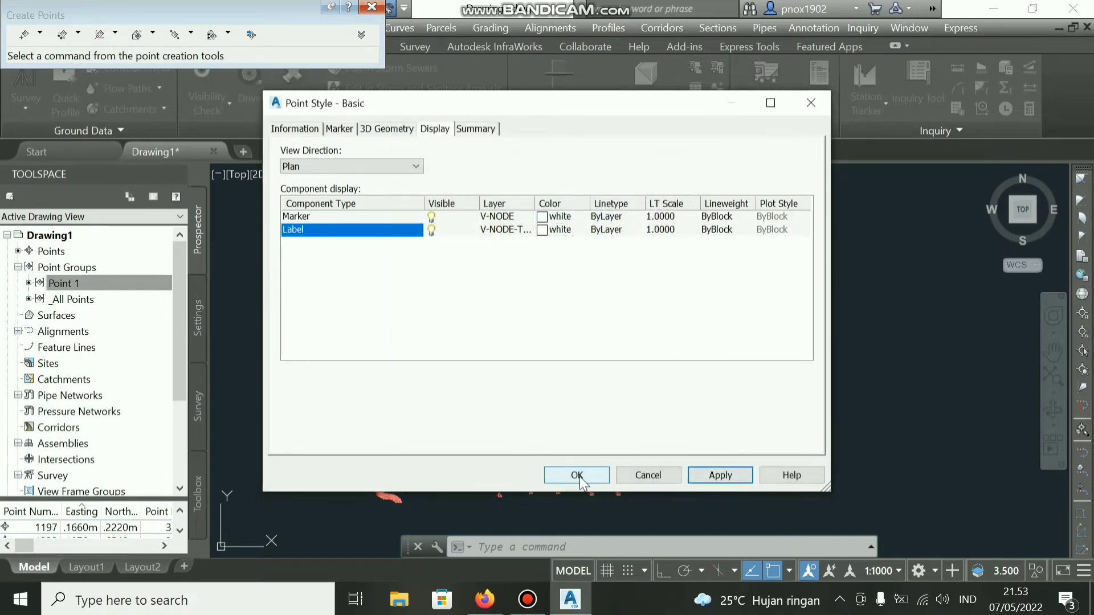
# - Edit the Point#-Elevation-Description label style of the Point 1 group and set the Point Description component's text height to 0.5 mm
pyautogui.click(577, 475)
pyautogui.click(482, 335)
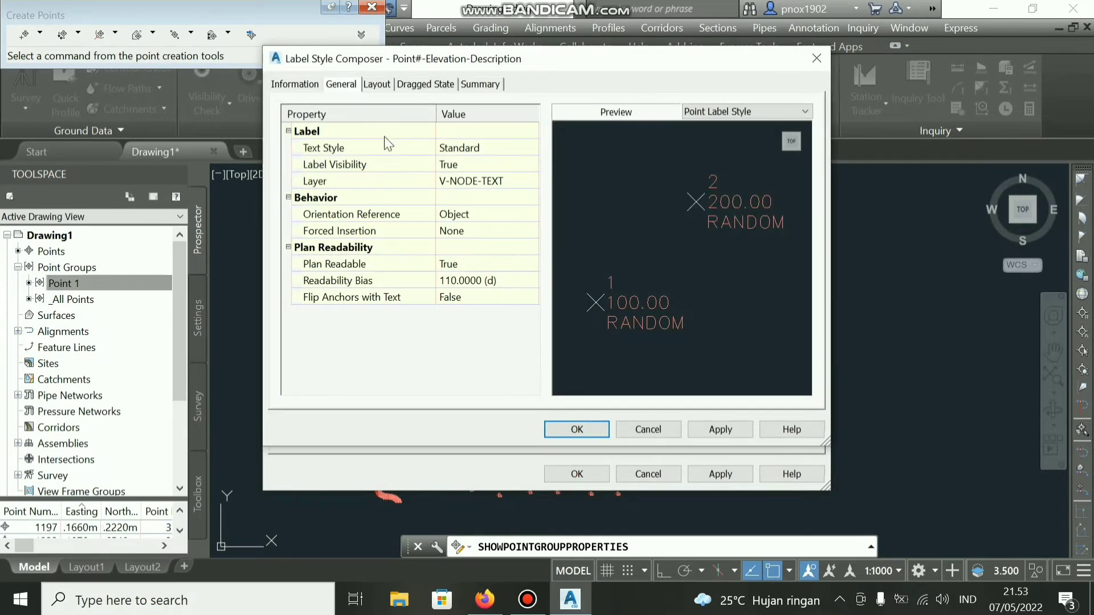
pyautogui.click(377, 85)
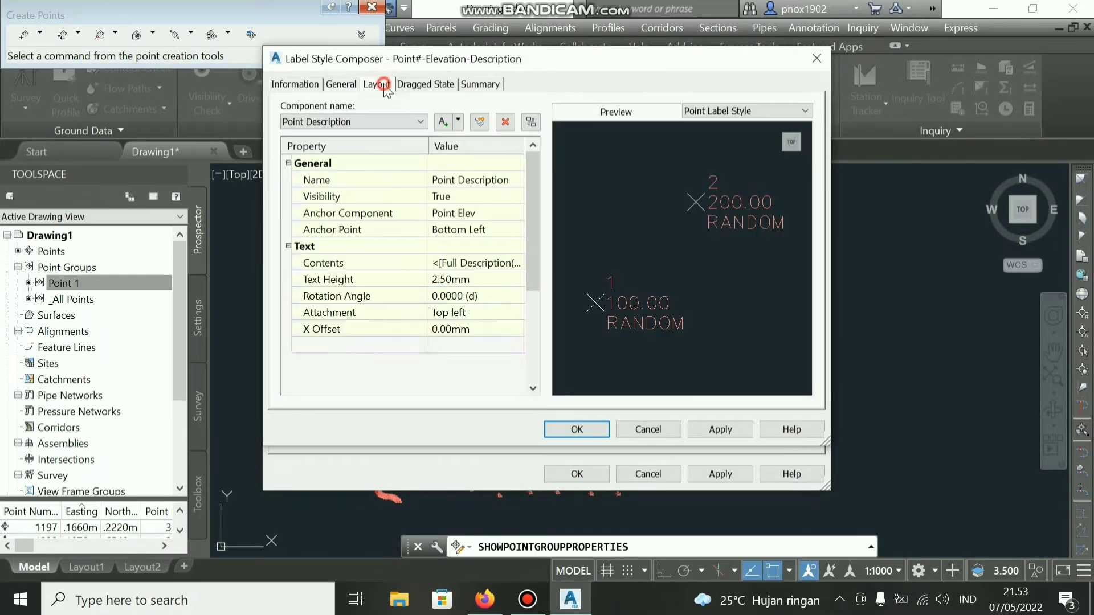
pyautogui.click(479, 279)
pyautogui.write('0.')
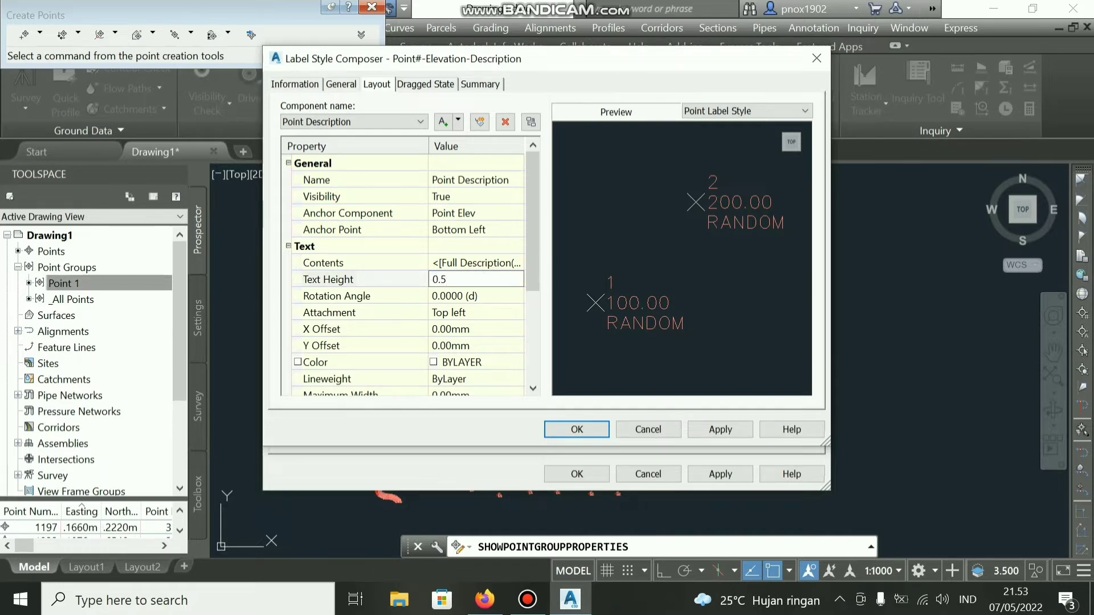
pyautogui.write('5')
# - Set the Point Description component's text color to red and its border gap to 0 mm
pyautogui.moveTo(529, 265); pyautogui.dragTo(520, 303)
pyautogui.click(503, 279)
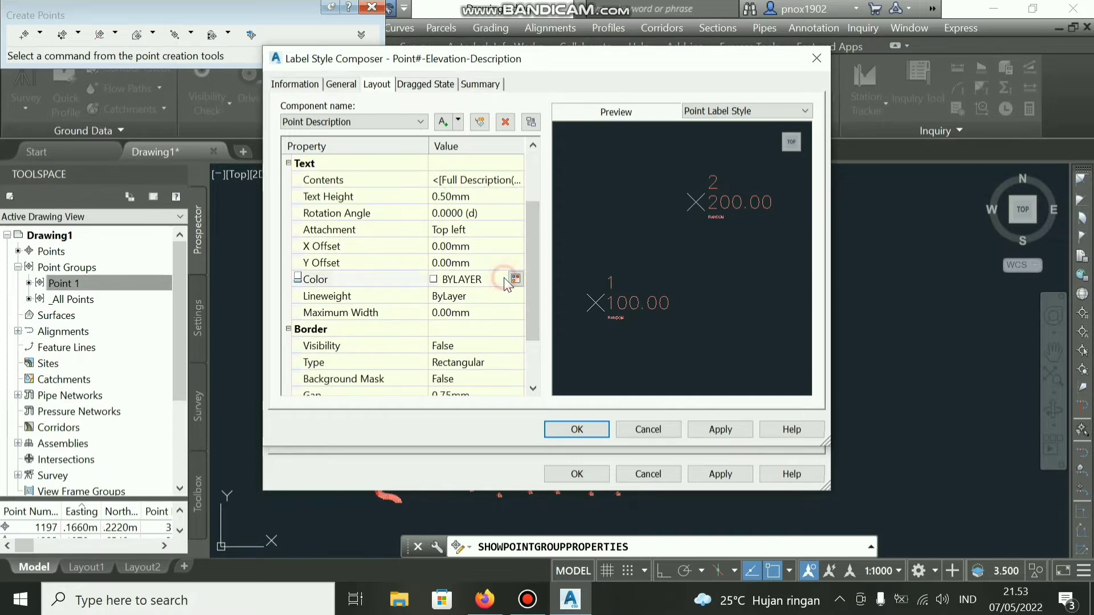
pyautogui.click(515, 279)
pyautogui.click(413, 334)
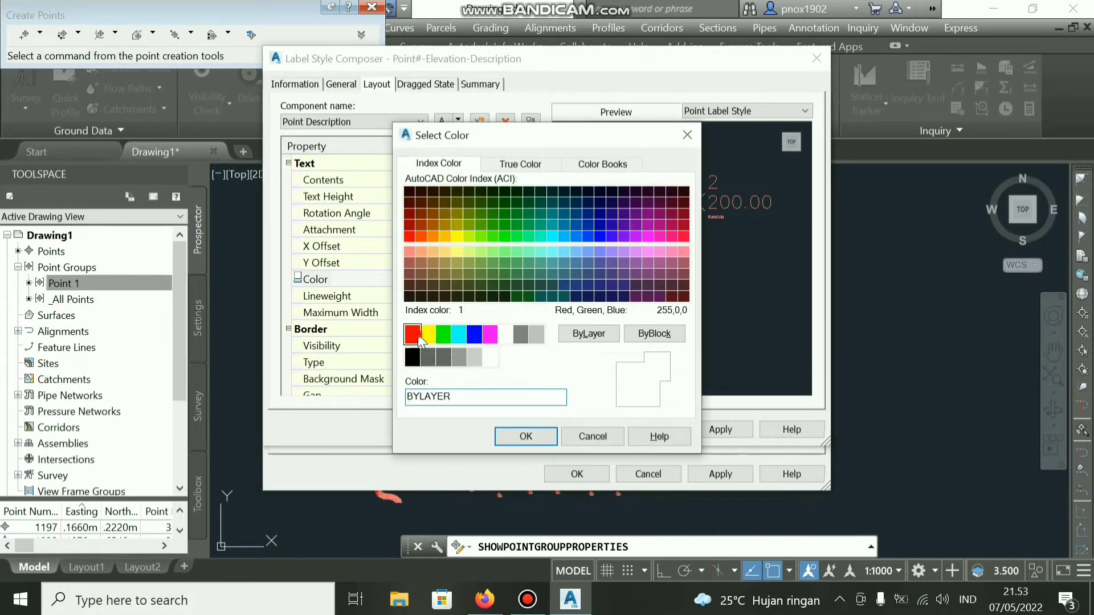
pyautogui.click(524, 436)
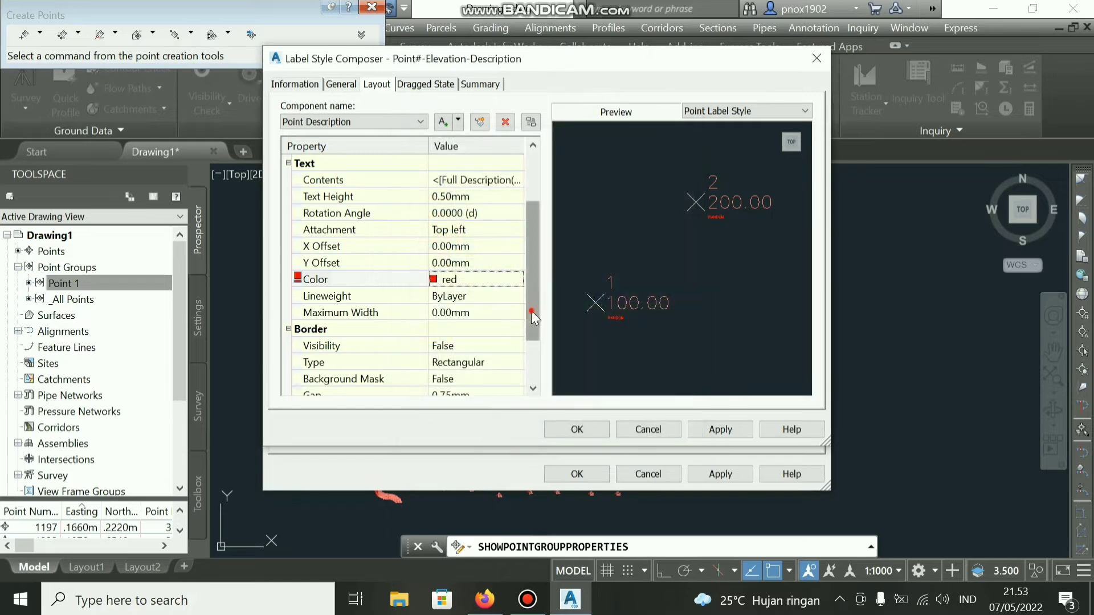
pyautogui.scroll(-2, 498, 358)
pyautogui.click(474, 329)
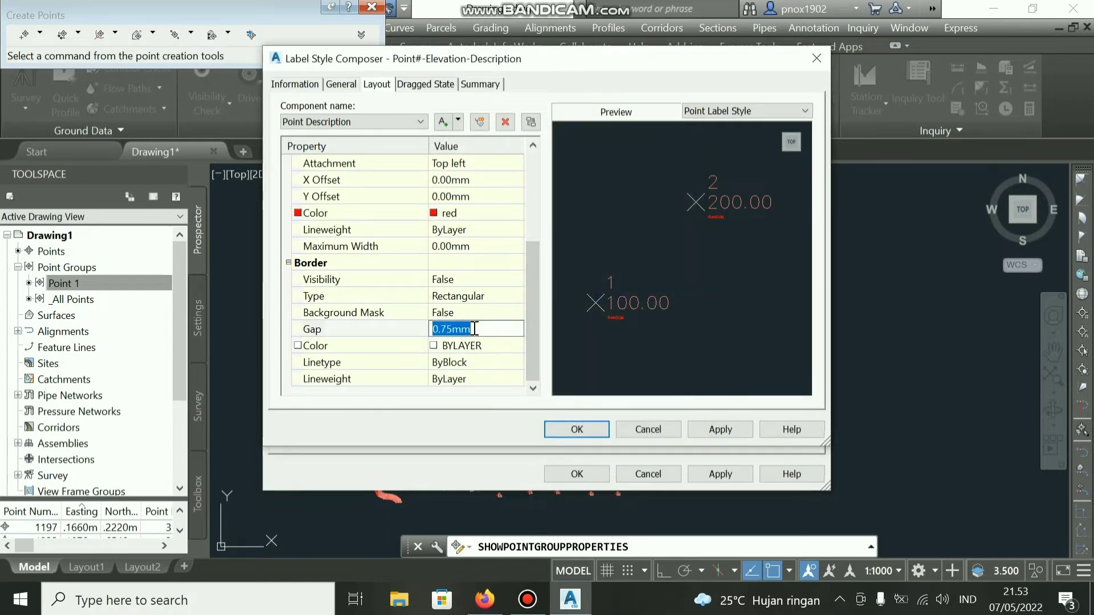
pyautogui.write('0')
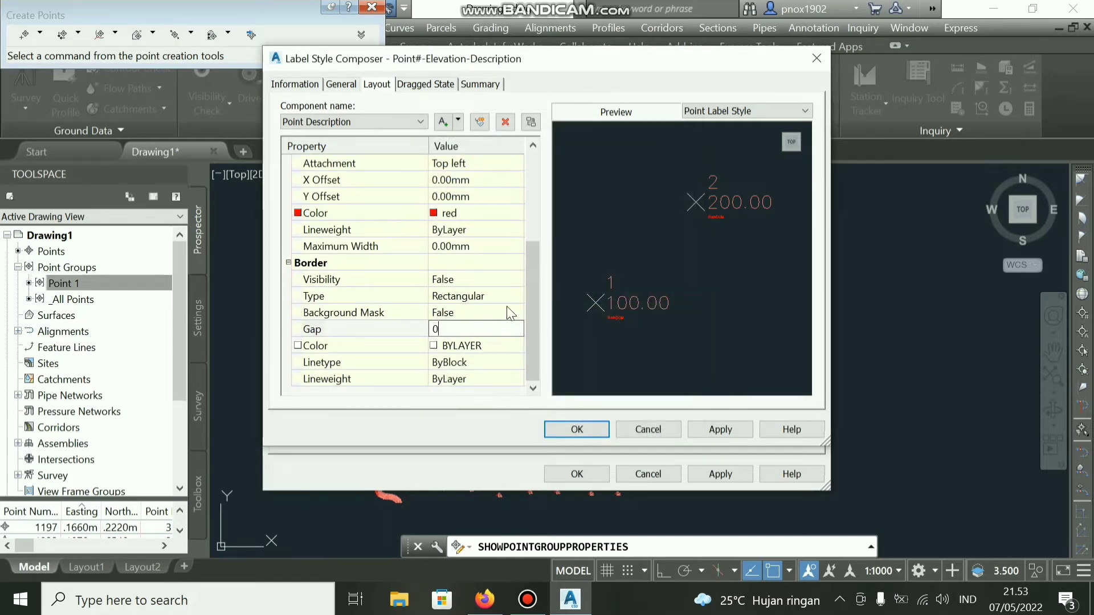
pyautogui.press('Return')
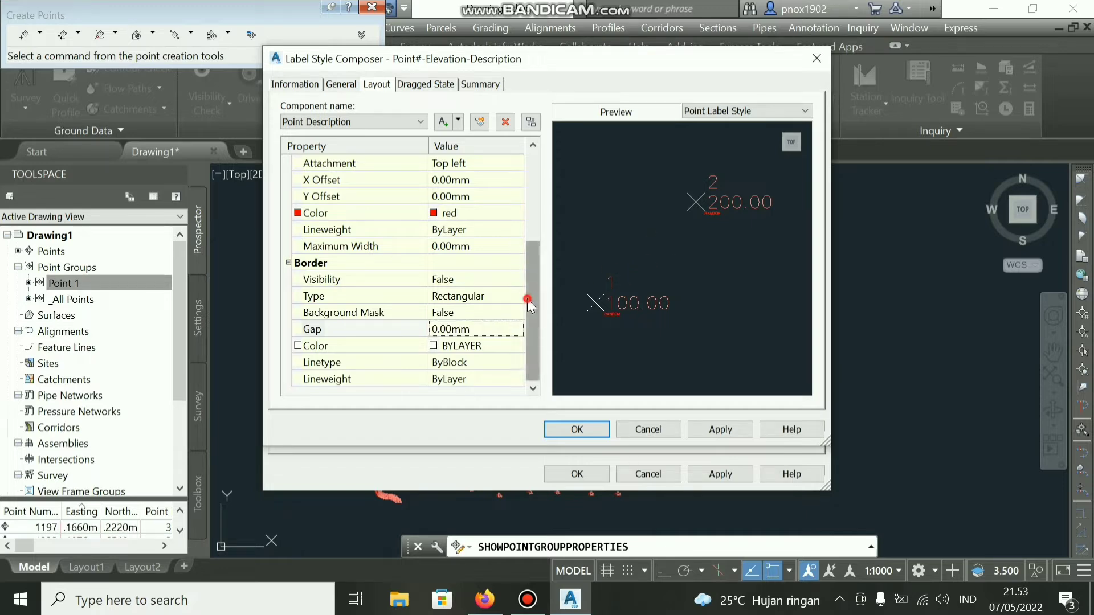
pyautogui.scroll(2, 522, 285)
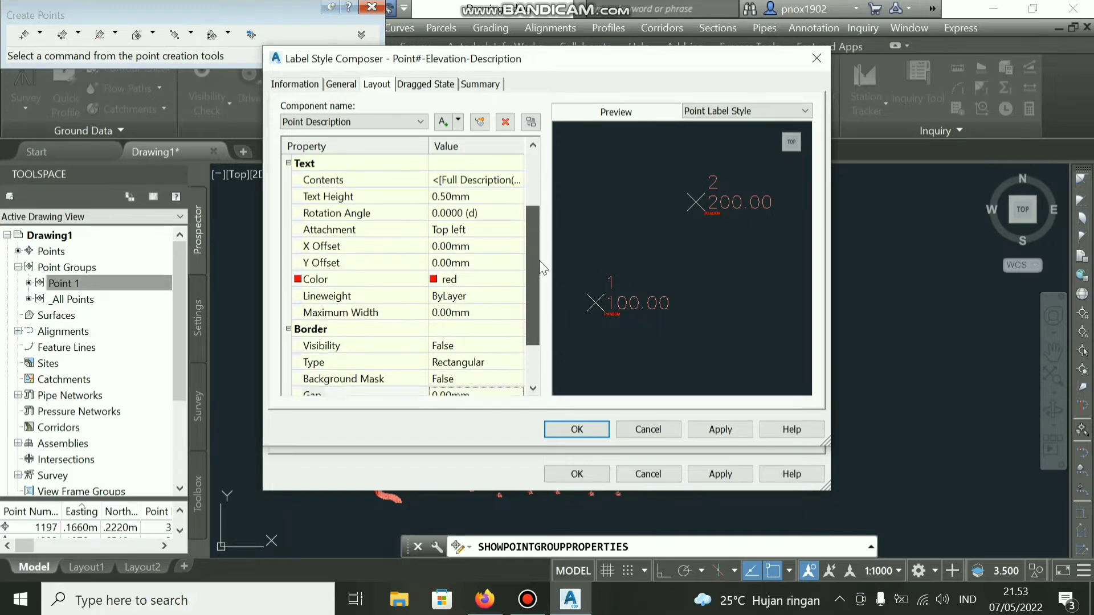
# - Set the text height of the label style's Point Number component to 0.5 mm
pyautogui.click(365, 121)
pyautogui.click(335, 147)
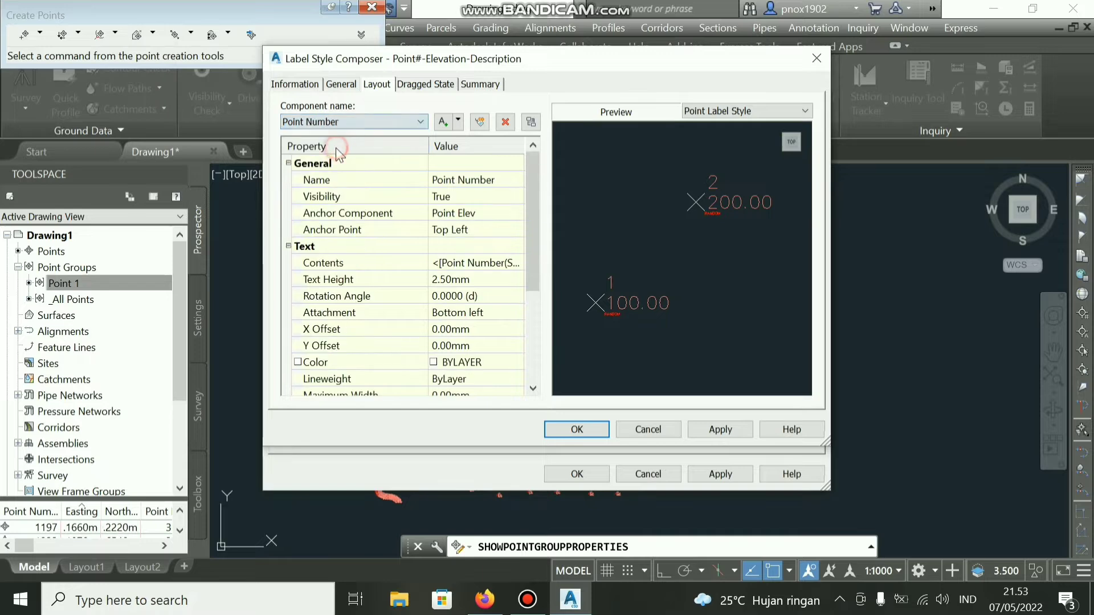
pyautogui.click(483, 278)
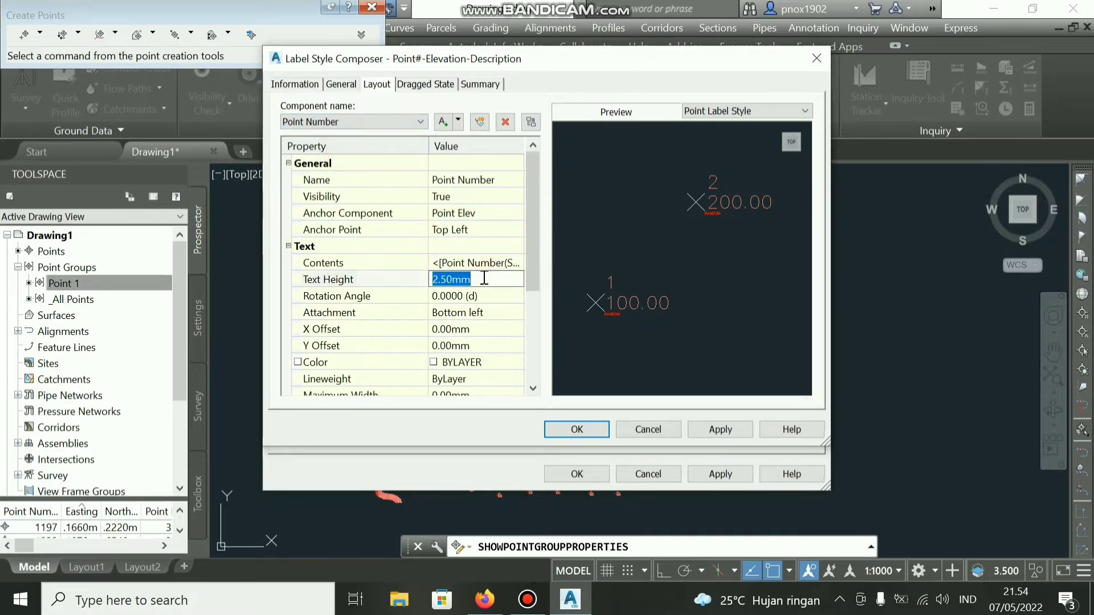
pyautogui.write('0')
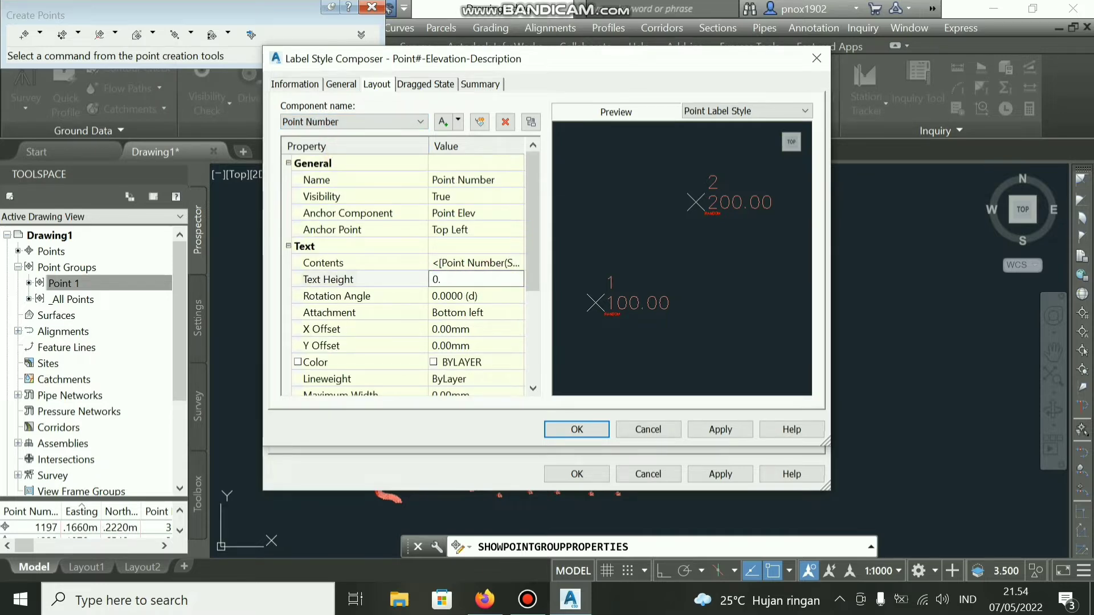
pyautogui.write('.5')
pyautogui.click(655, 271)
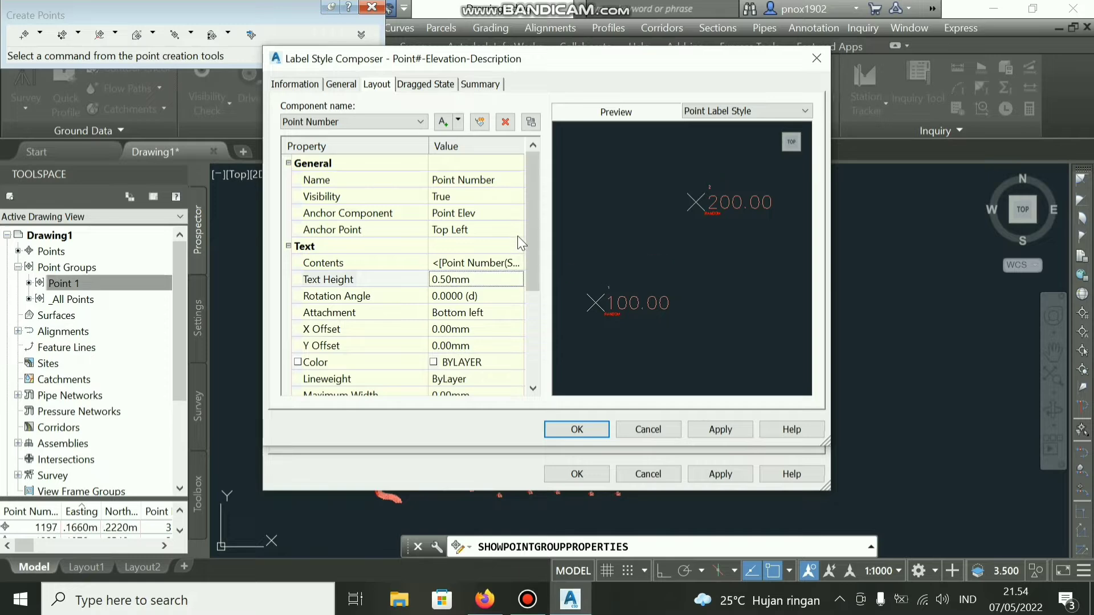
# - Set the Point Number component's text color to yellow and its border gap to 0 mm
pyautogui.moveTo(527, 244); pyautogui.dragTo(488, 324)
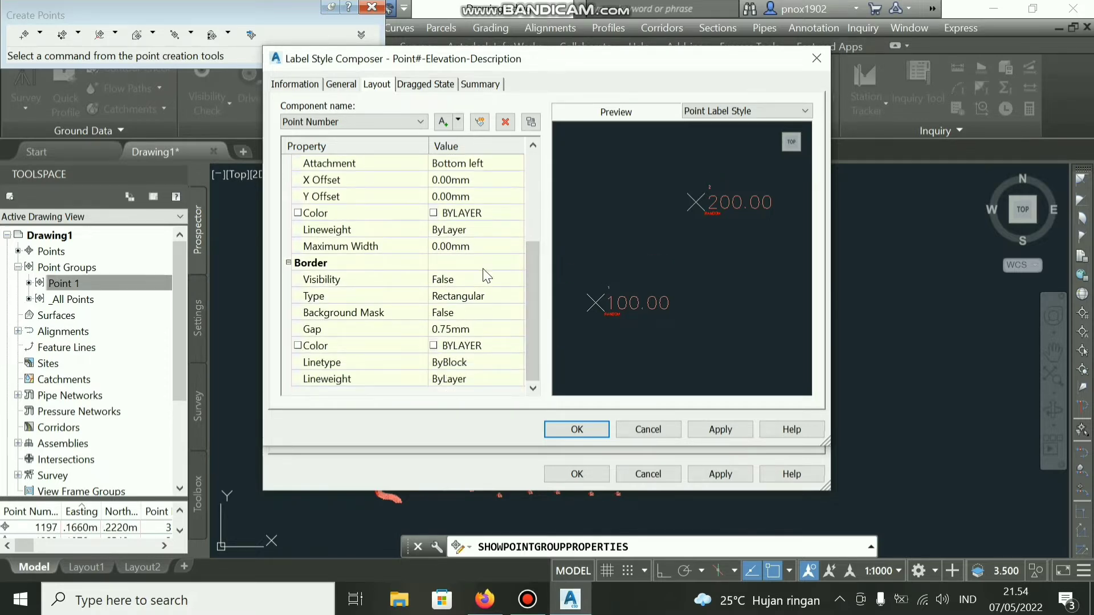
pyautogui.click(508, 212)
pyautogui.click(516, 213)
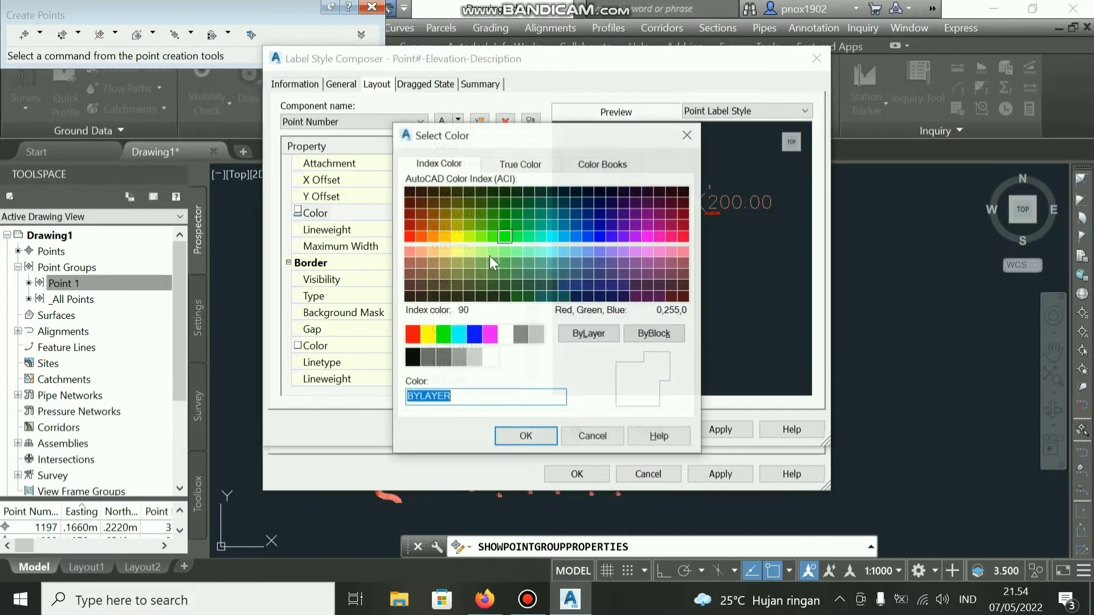
pyautogui.click(428, 334)
pyautogui.click(525, 436)
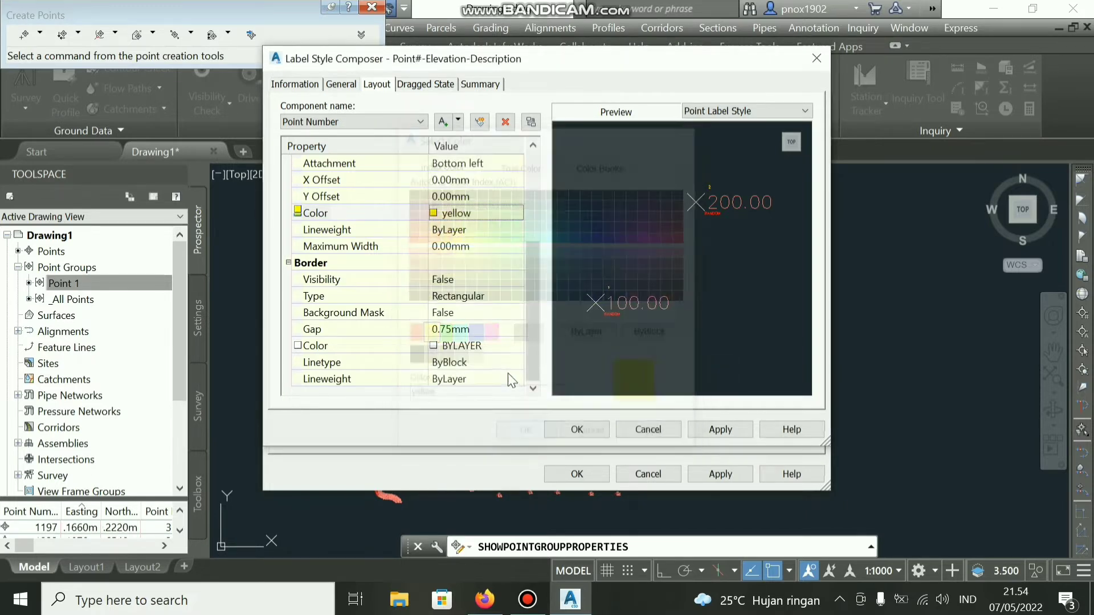
pyautogui.click(495, 329)
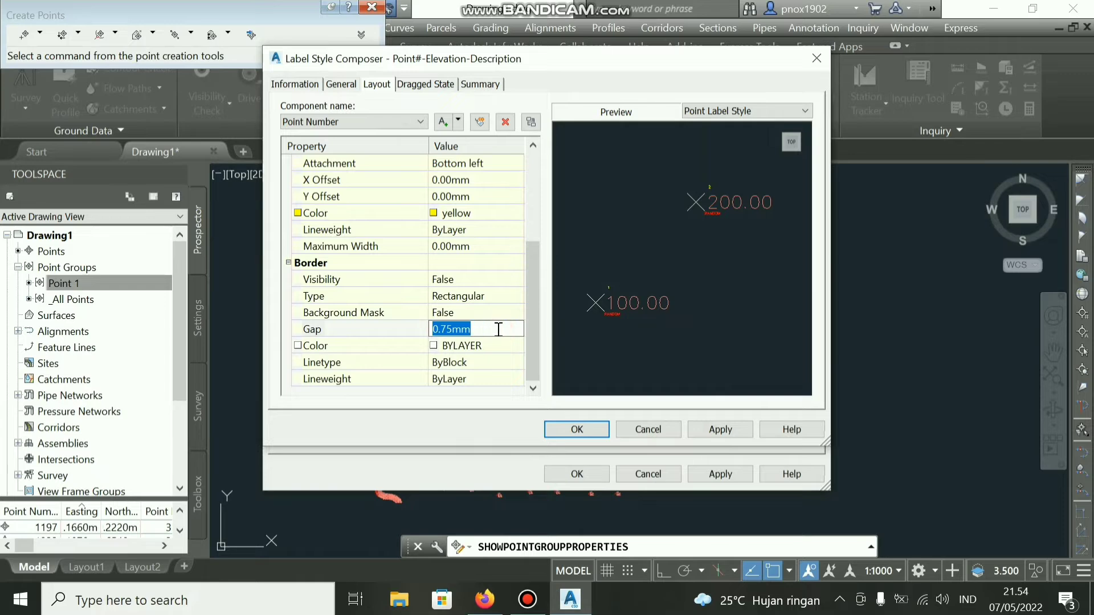
pyautogui.write('00')
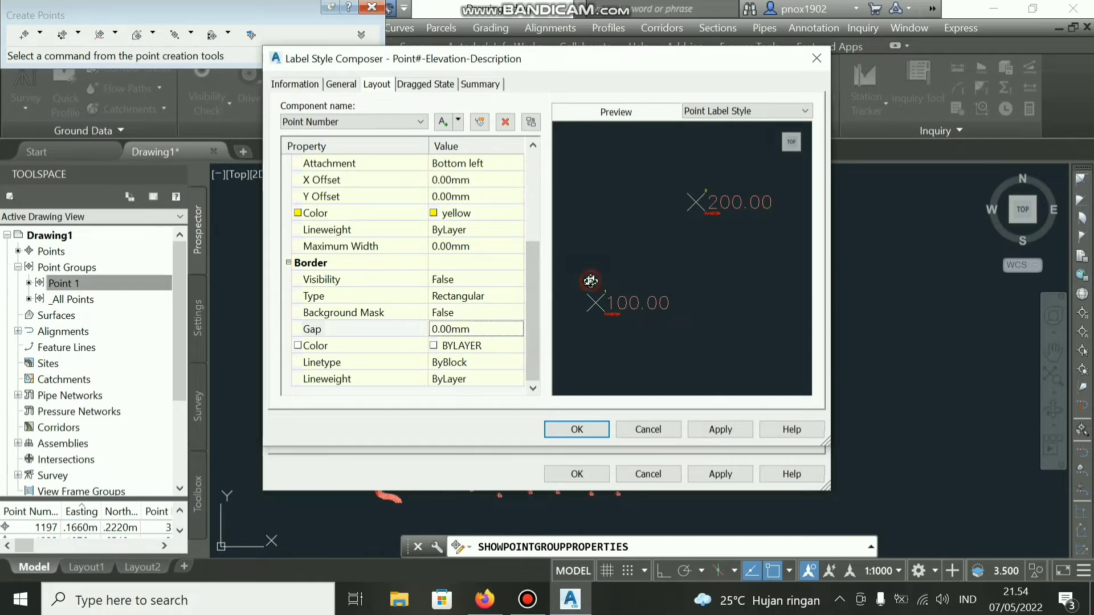
pyautogui.moveTo(533, 285); pyautogui.dragTo(551, 200)
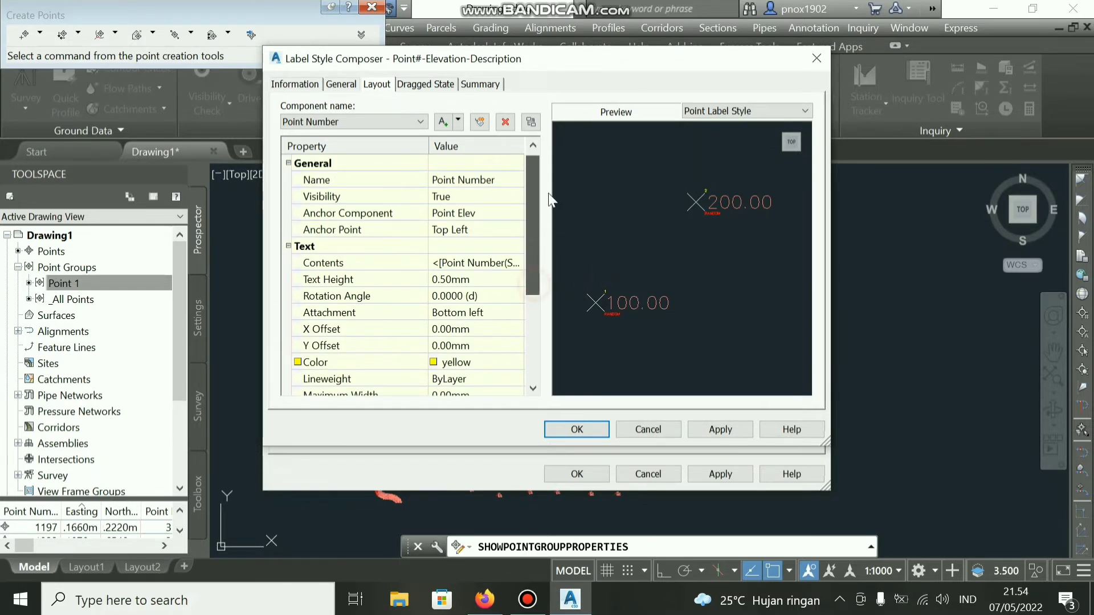
# - Set the text height of the label style's Point Elev component to 0.5 mm
pyautogui.click(375, 122)
pyautogui.click(336, 158)
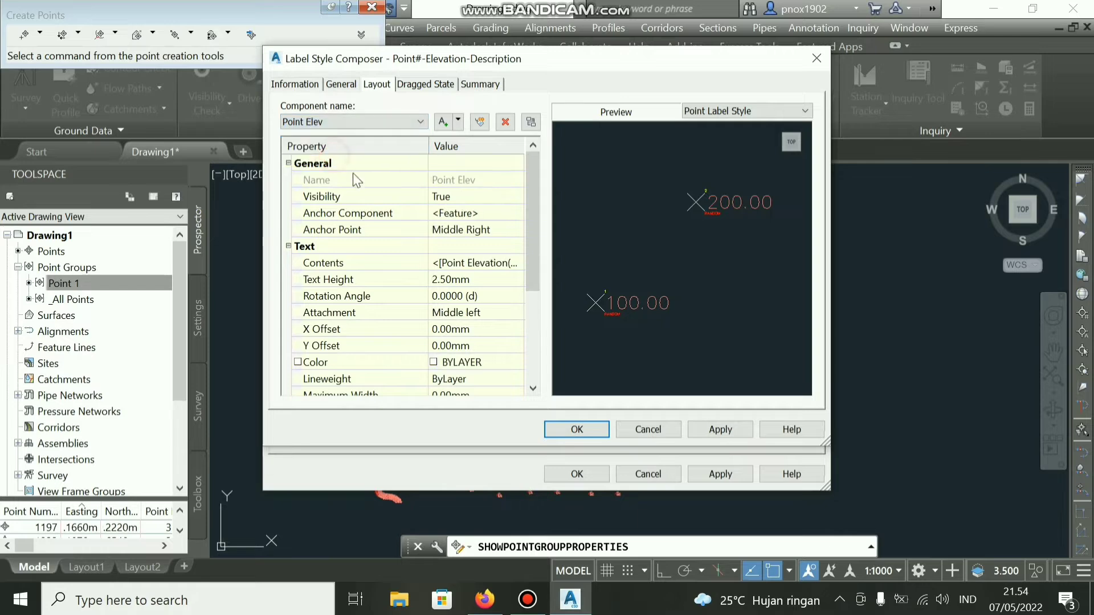
pyautogui.click(482, 278)
pyautogui.write('0.5')
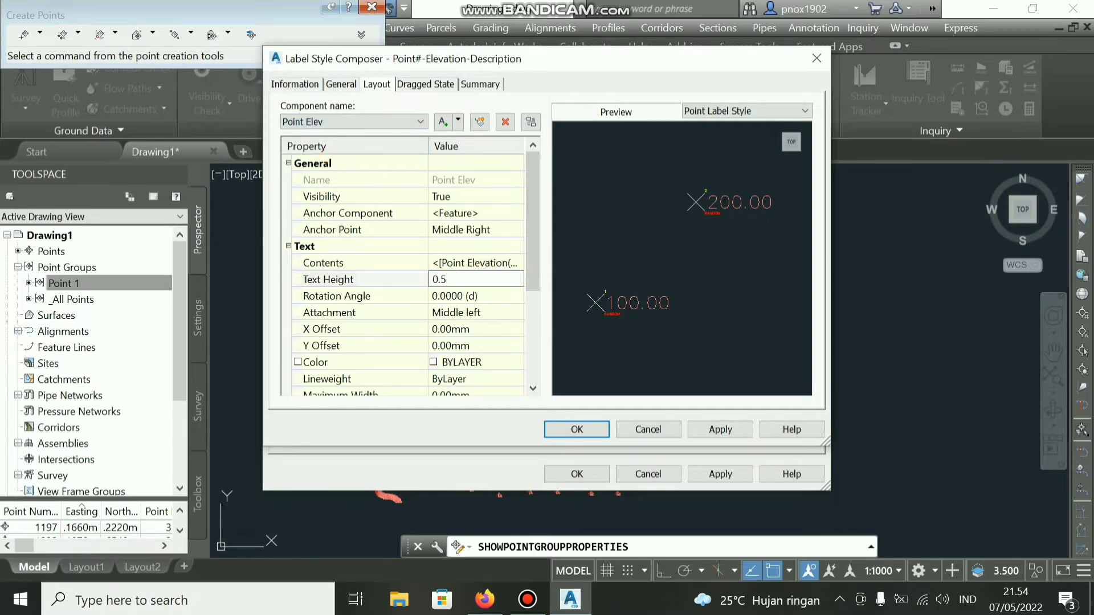
pyautogui.press('Return')
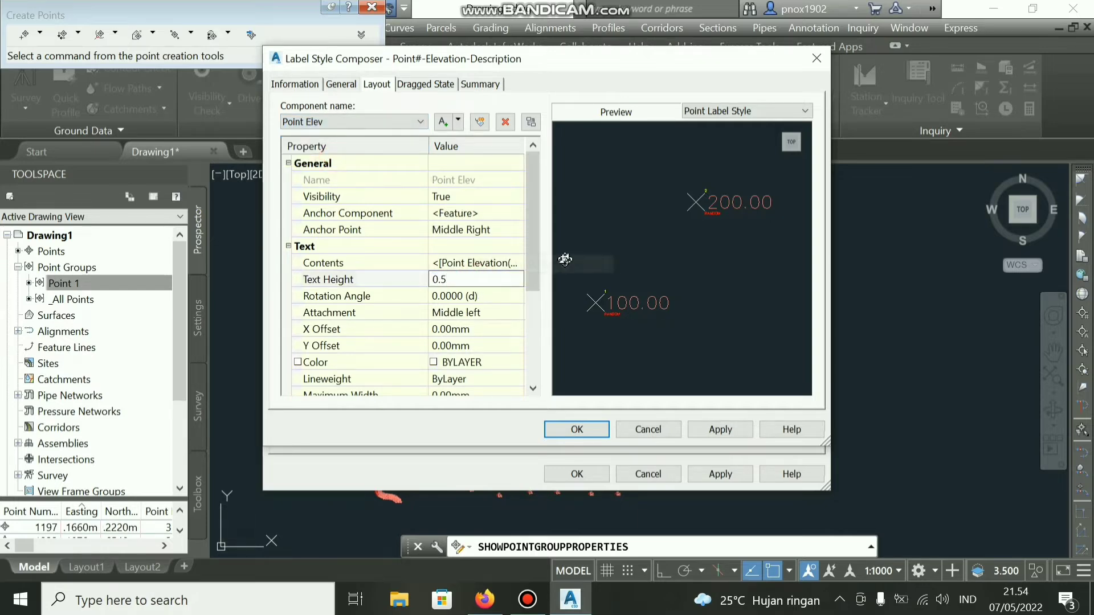
# - Set the Point Elev component's text color to green and its border gap to 0 mm
pyautogui.moveTo(535, 263); pyautogui.dragTo(535, 312)
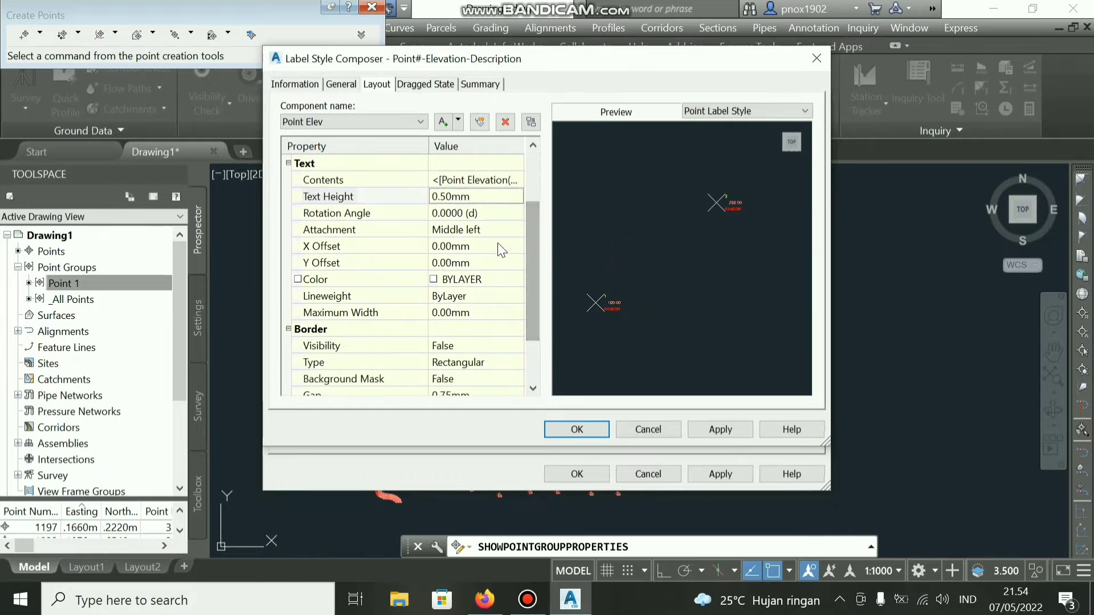
pyautogui.click(495, 279)
pyautogui.click(516, 279)
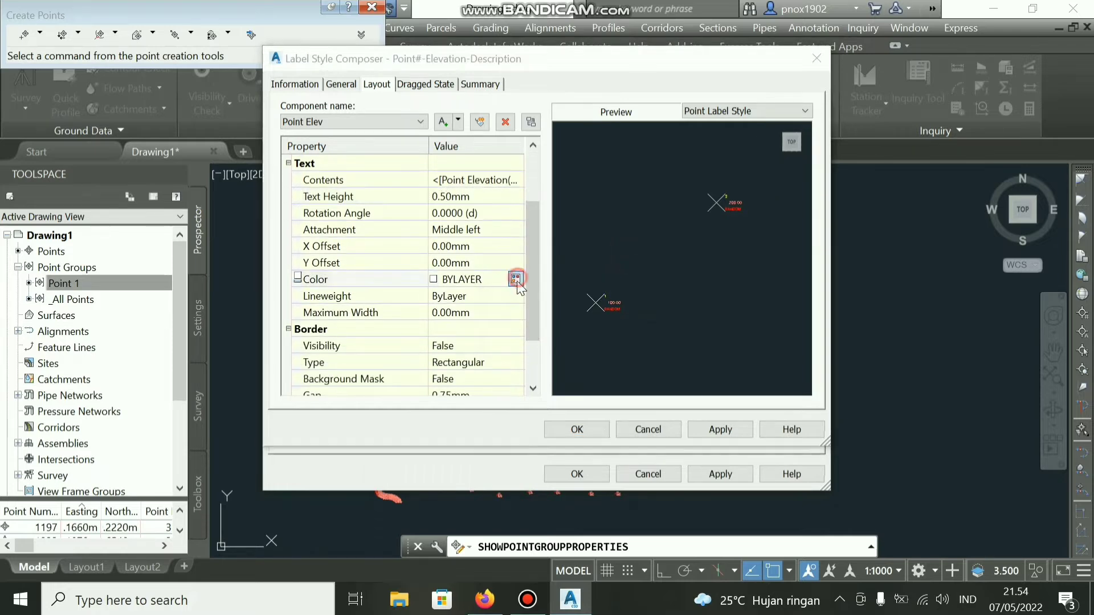
pyautogui.click(449, 339)
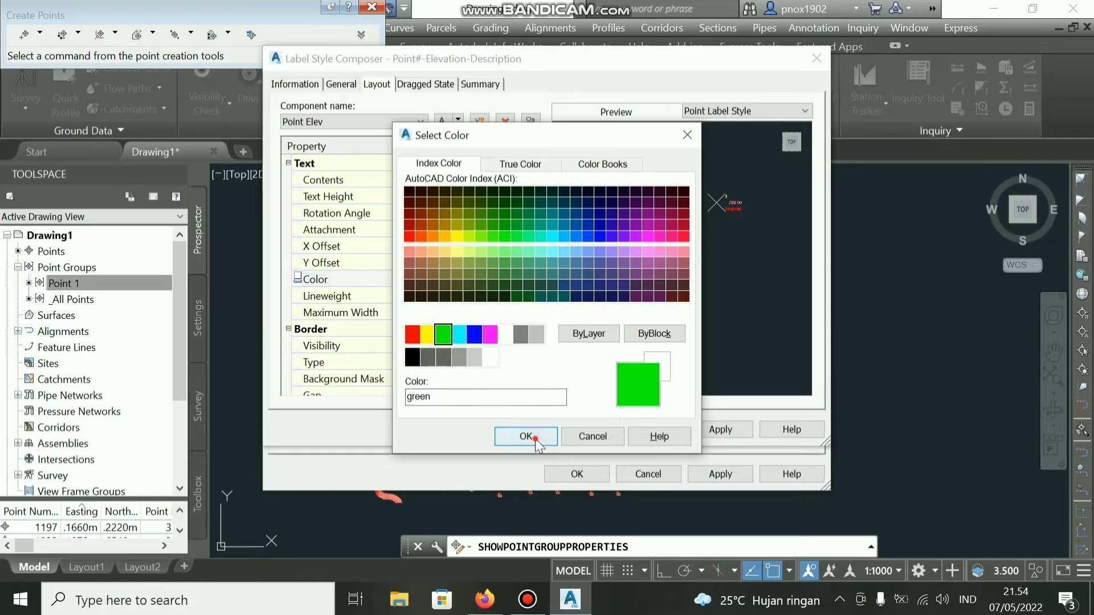
pyautogui.click(526, 437)
pyautogui.scroll(-2, 538, 317)
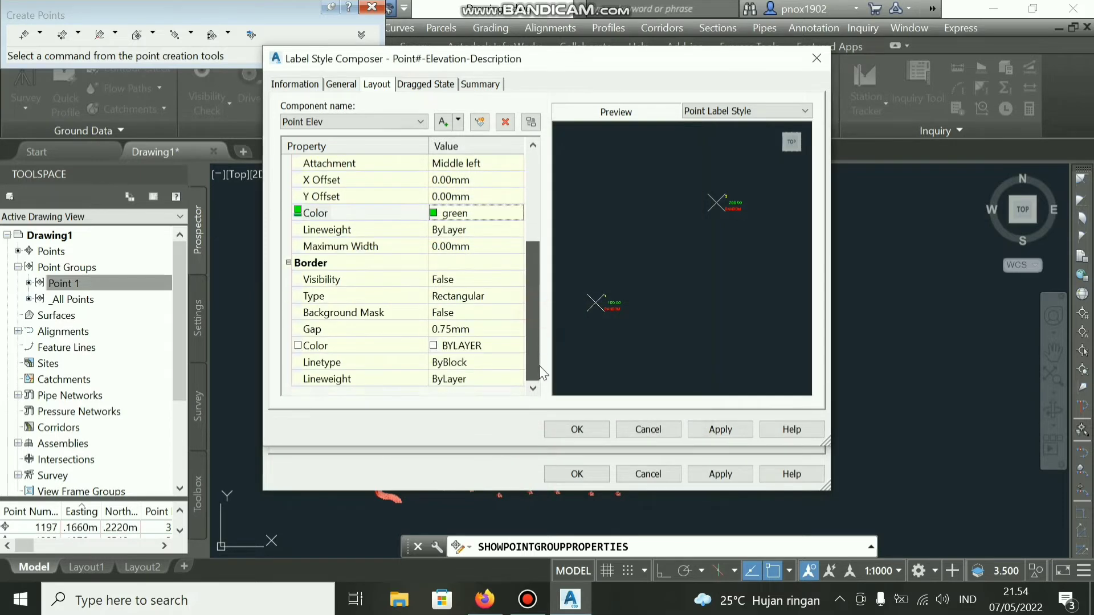
pyautogui.click(473, 334)
pyautogui.write('0')
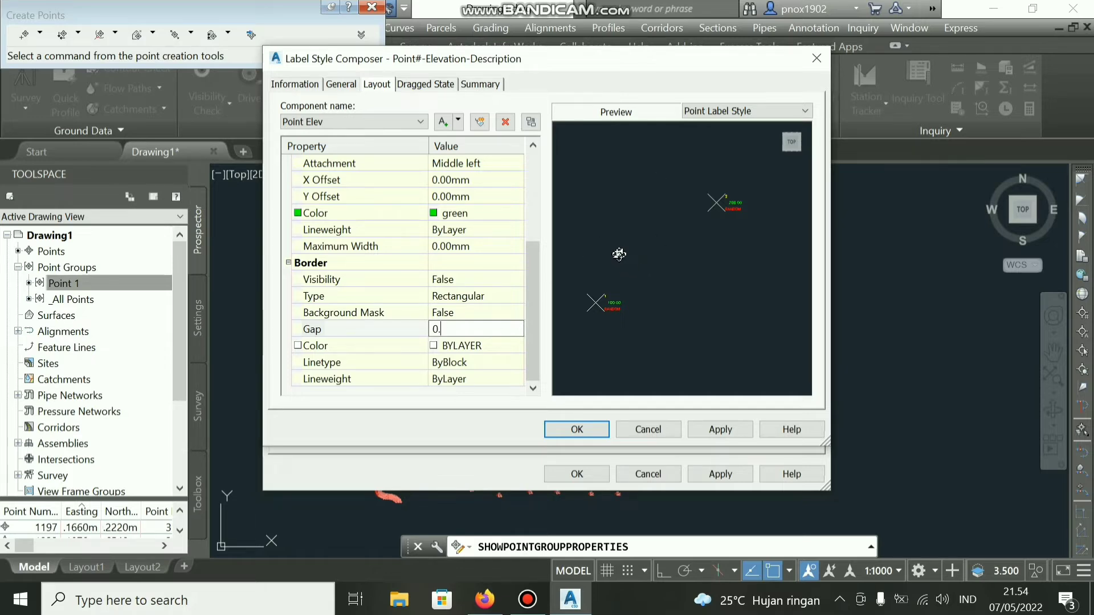
pyautogui.press('Return')
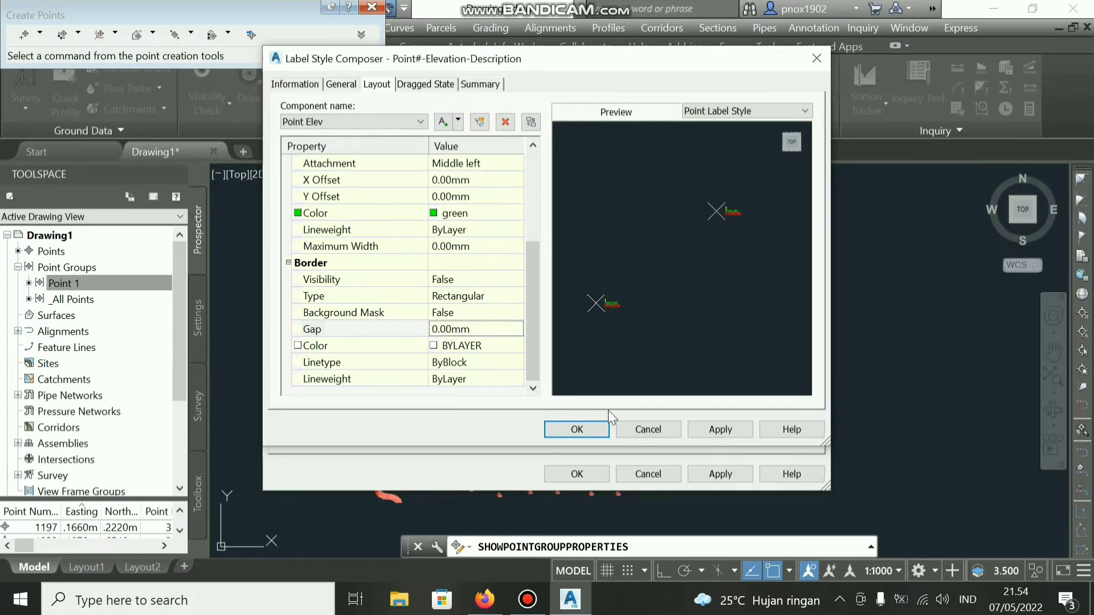
# - Apply and accept the label style changes and the Point 1 group properties
pyautogui.click(724, 428)
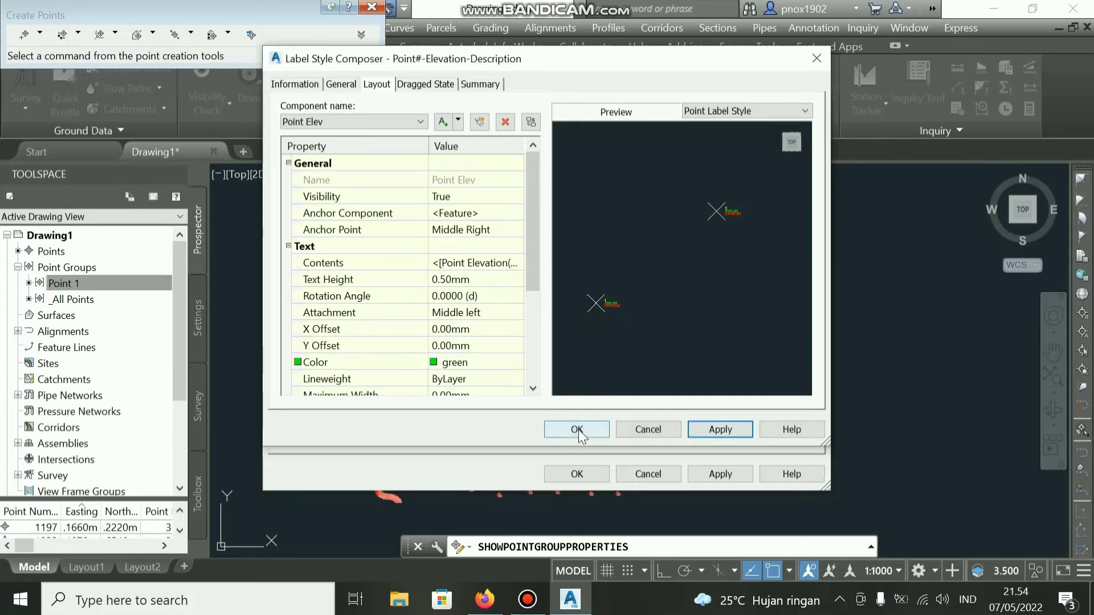
pyautogui.click(578, 430)
pyautogui.click(717, 473)
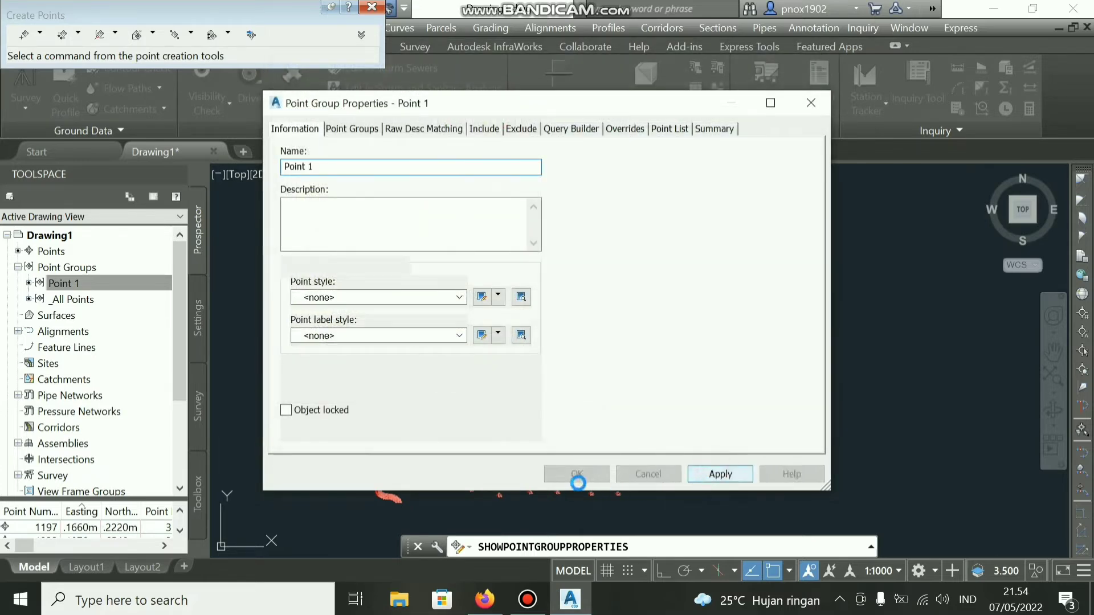
pyautogui.click(578, 474)
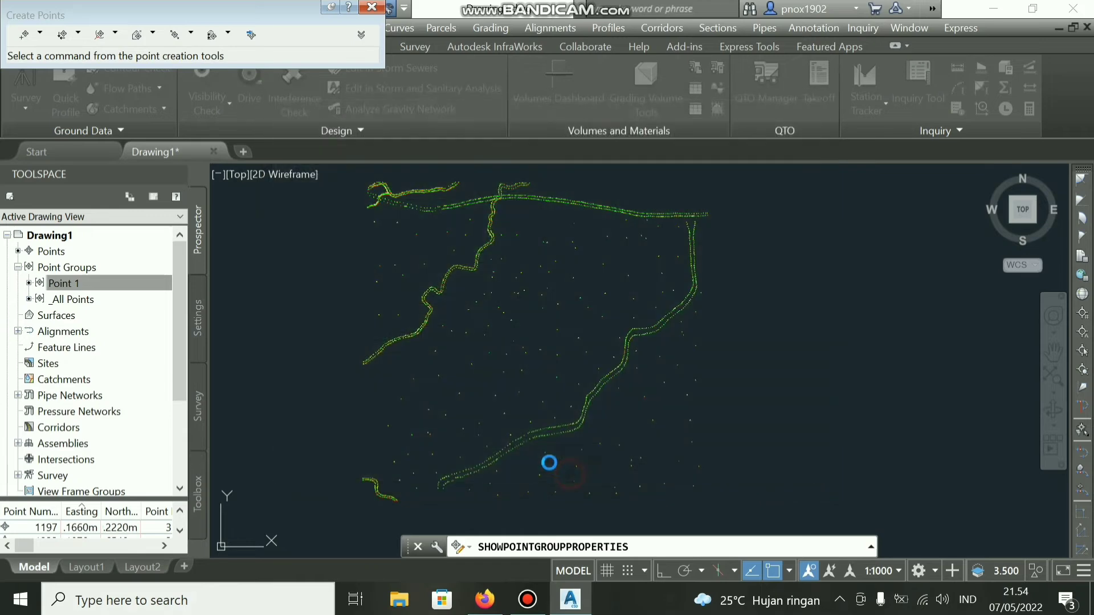
pyautogui.scroll(5, 419, 291)
pyautogui.scroll(-5, 446, 314)
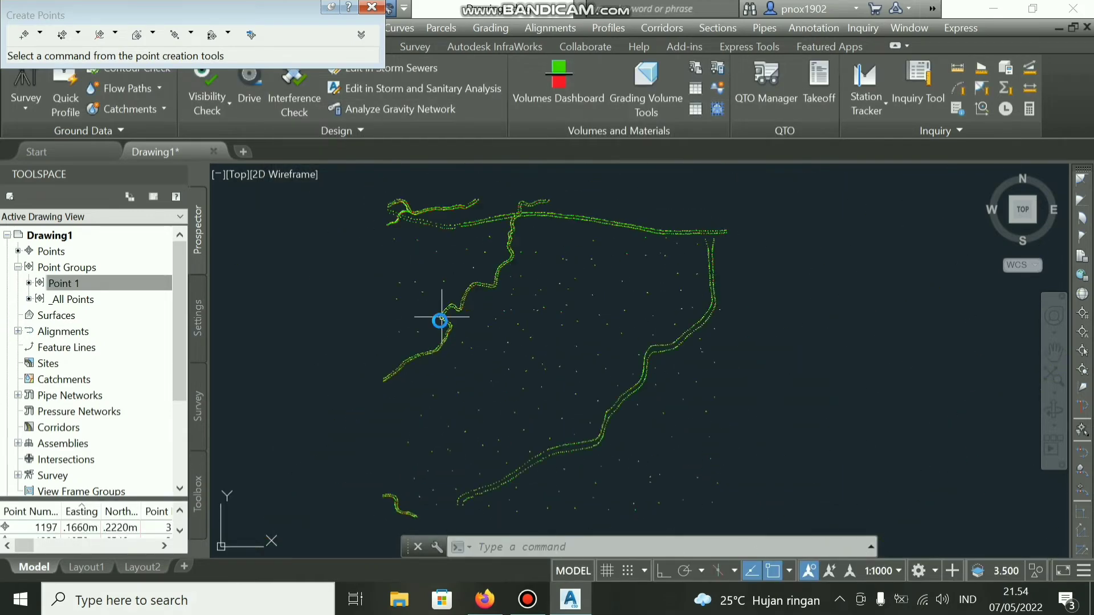
# - Start a new TIN surface from the Surfaces collection and name it Surface 1
pyautogui.click(34, 317)
pyautogui.rightClick(63, 319)
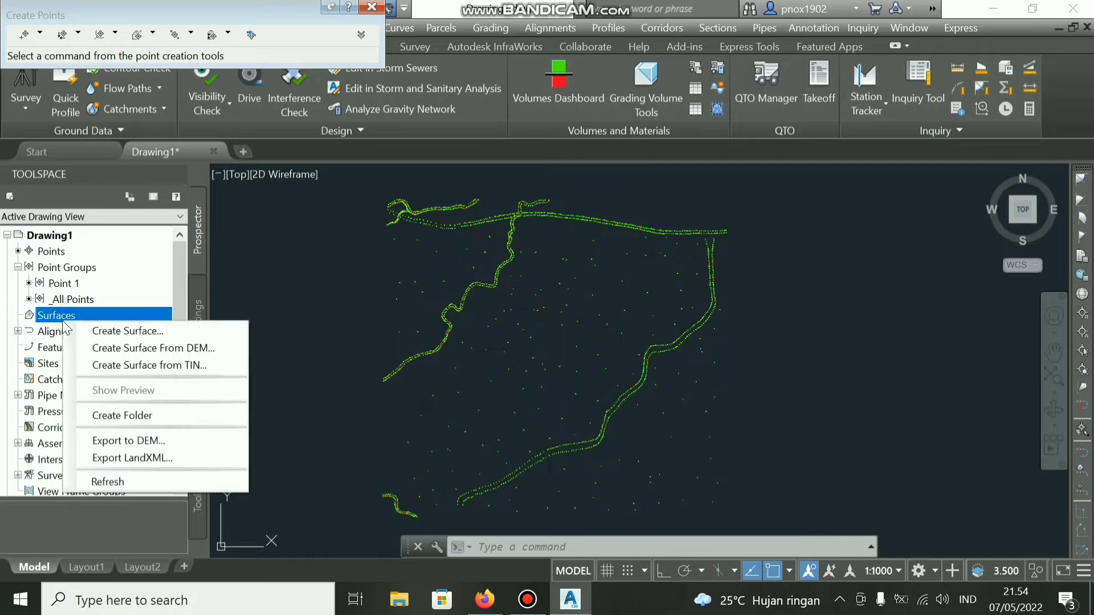
pyautogui.click(95, 324)
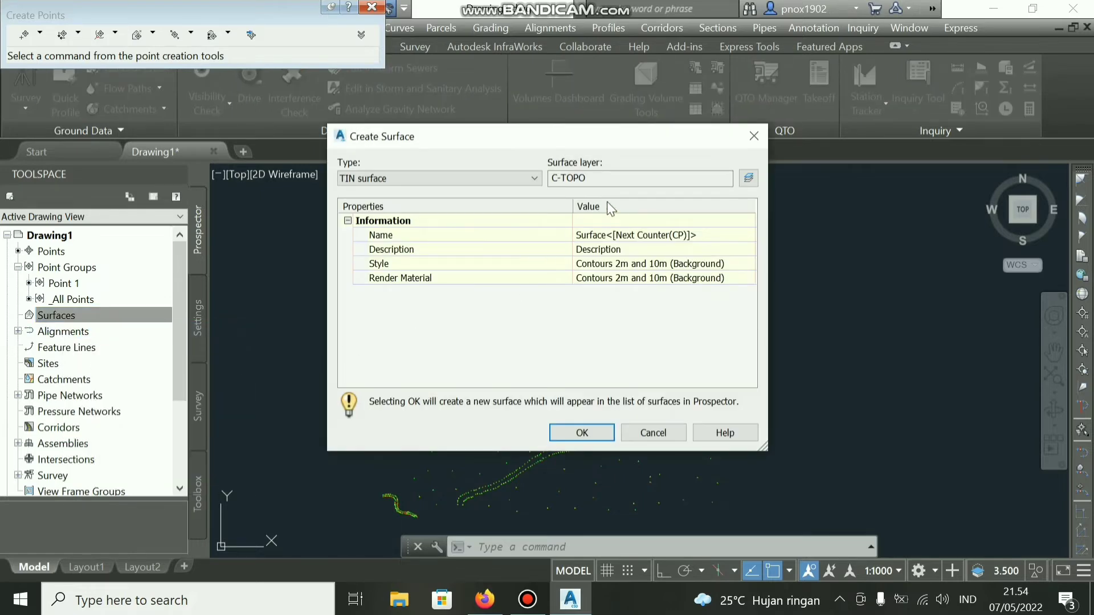
pyautogui.click(703, 236)
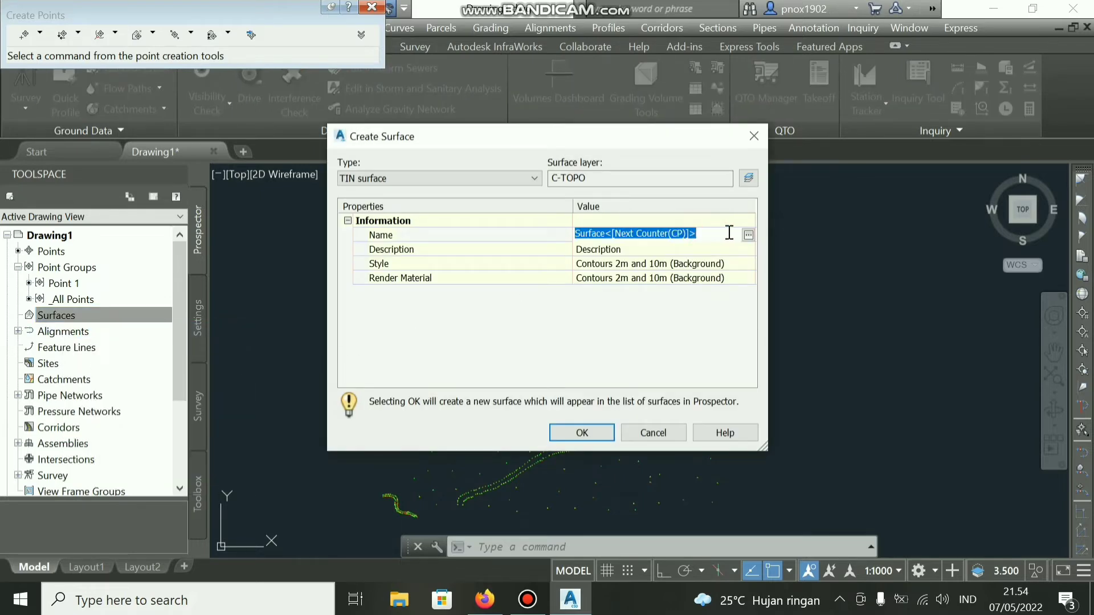
pyautogui.moveTo(730, 233); pyautogui.dragTo(606, 236)
pyautogui.press('BackSpace')
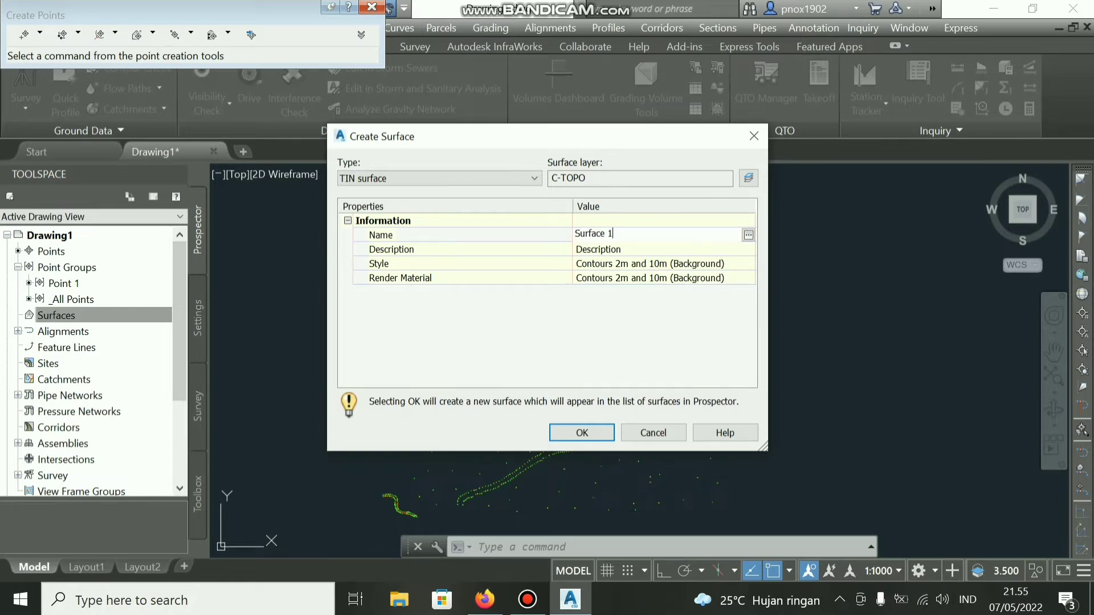
pyautogui.click(707, 317)
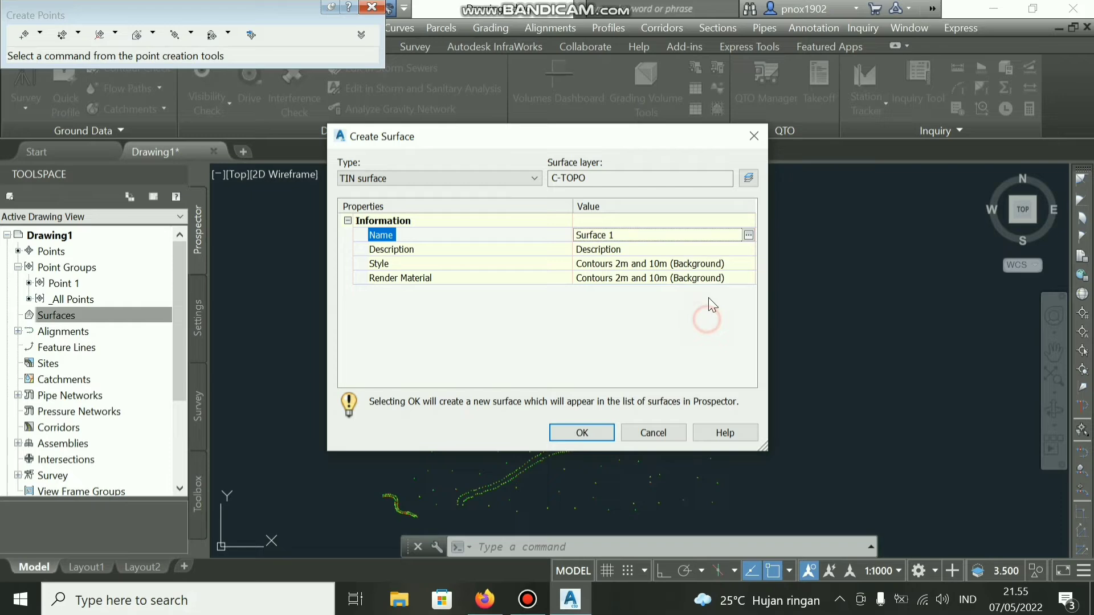
# - Edit the surface's Contours 2m and 10m (Background) style and set the minor contour interval to 1 m
pyautogui.click(744, 266)
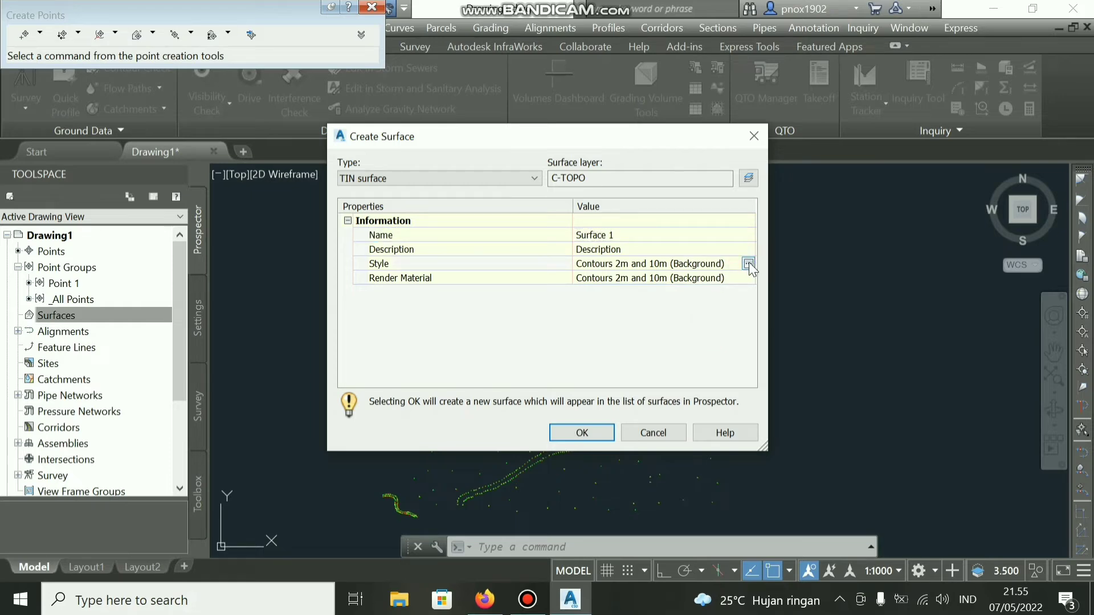
pyautogui.click(749, 264)
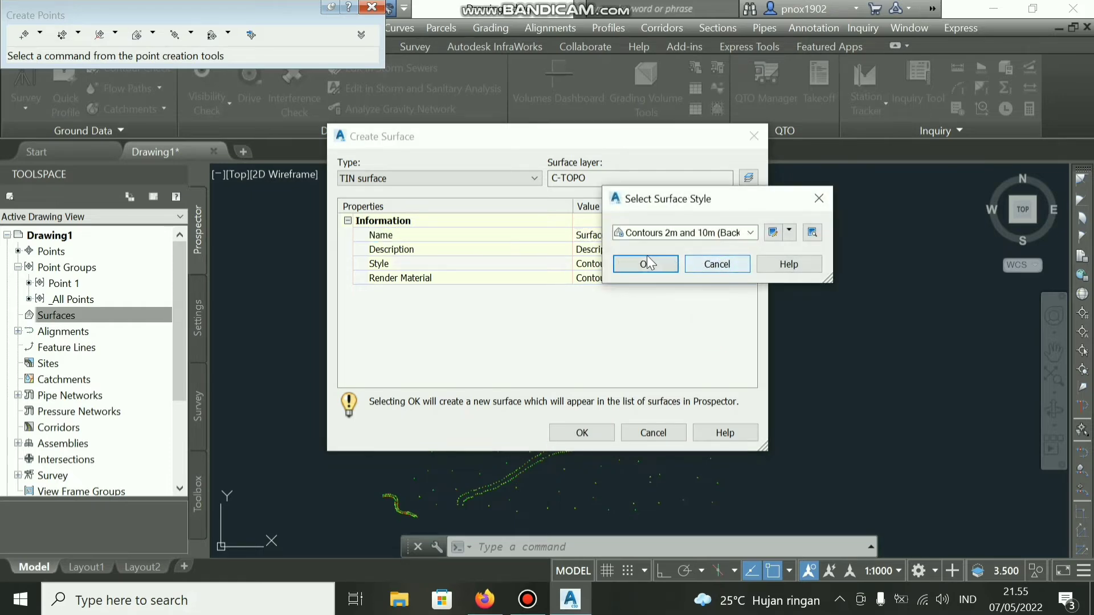
pyautogui.click(772, 232)
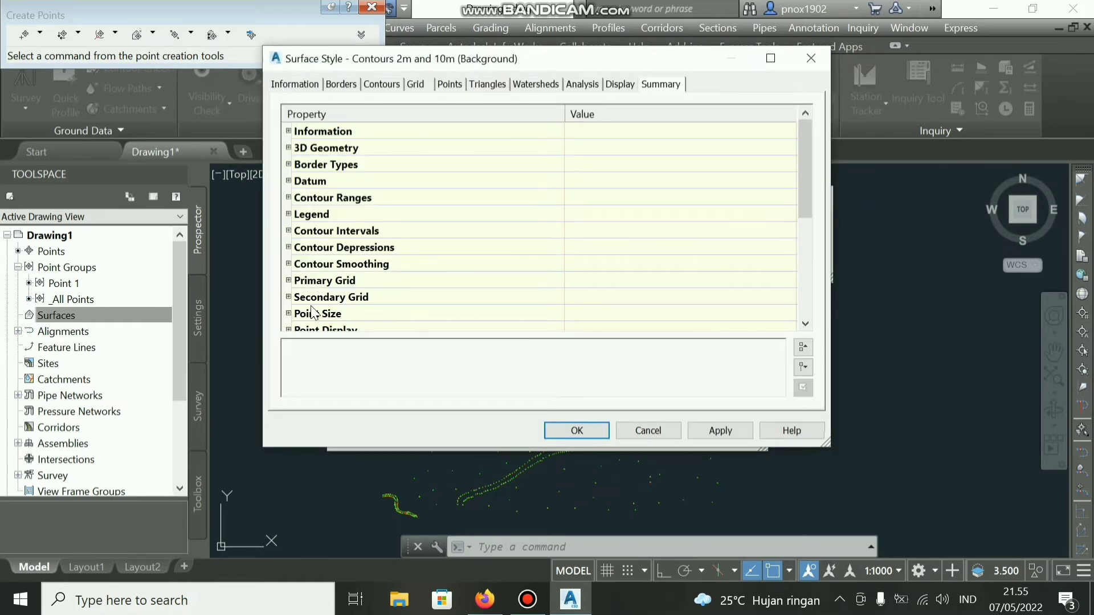
pyautogui.scroll(-5, 313, 313)
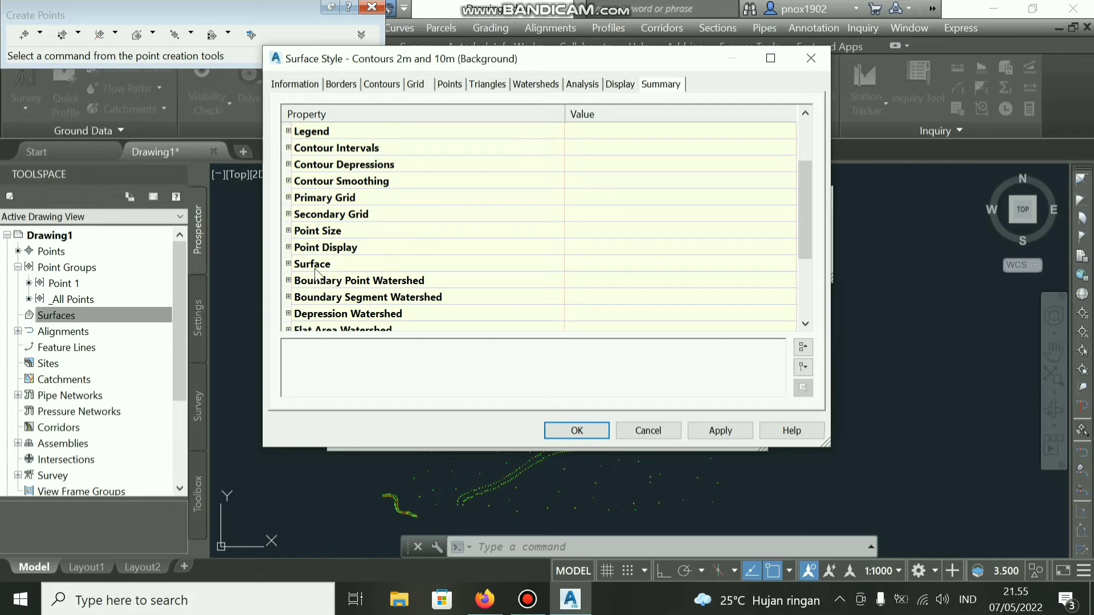
pyautogui.click(343, 91)
pyautogui.click(392, 86)
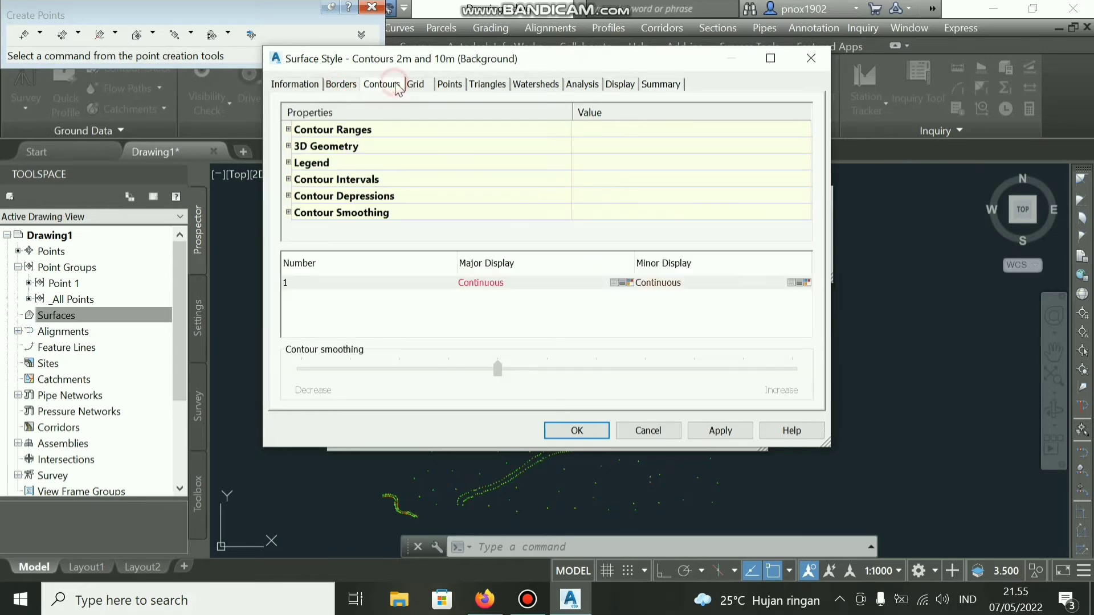
pyautogui.click(288, 179)
pyautogui.click(629, 213)
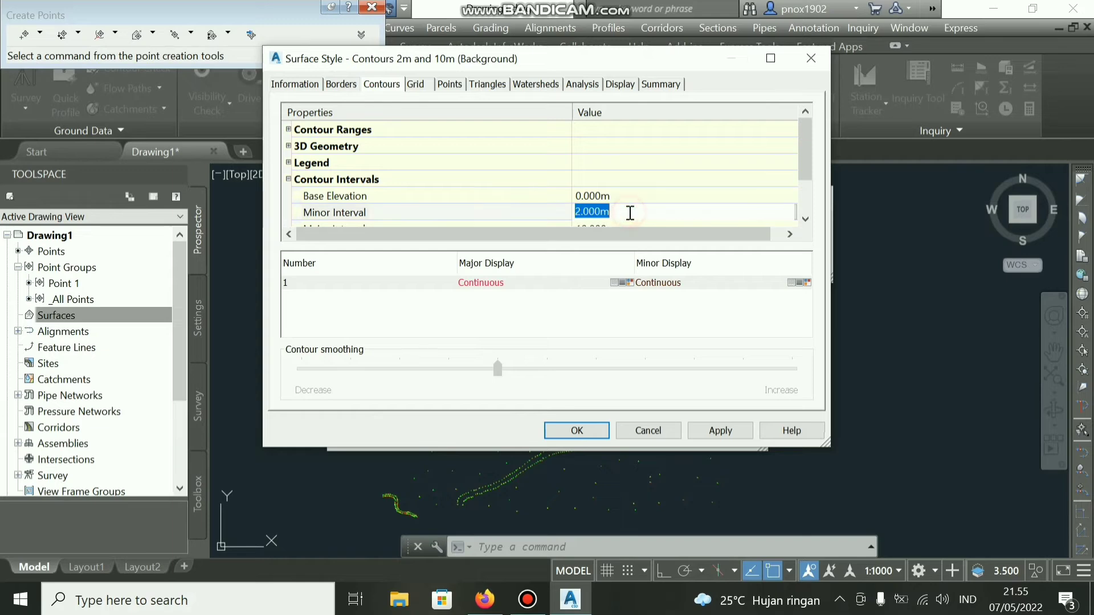
pyautogui.write('1')
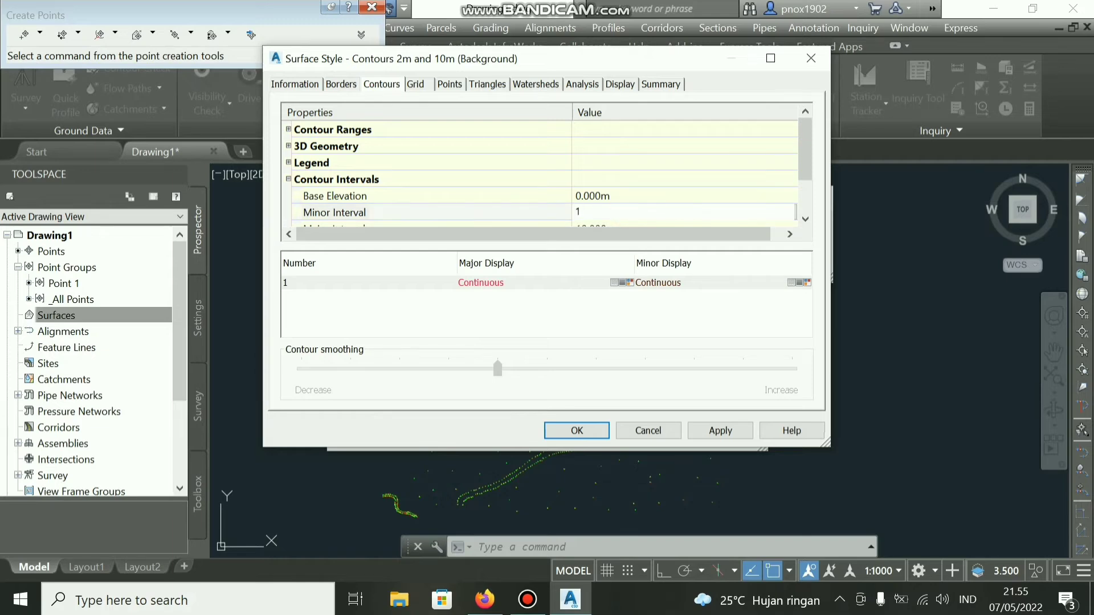
pyautogui.scroll(-3, 804, 151)
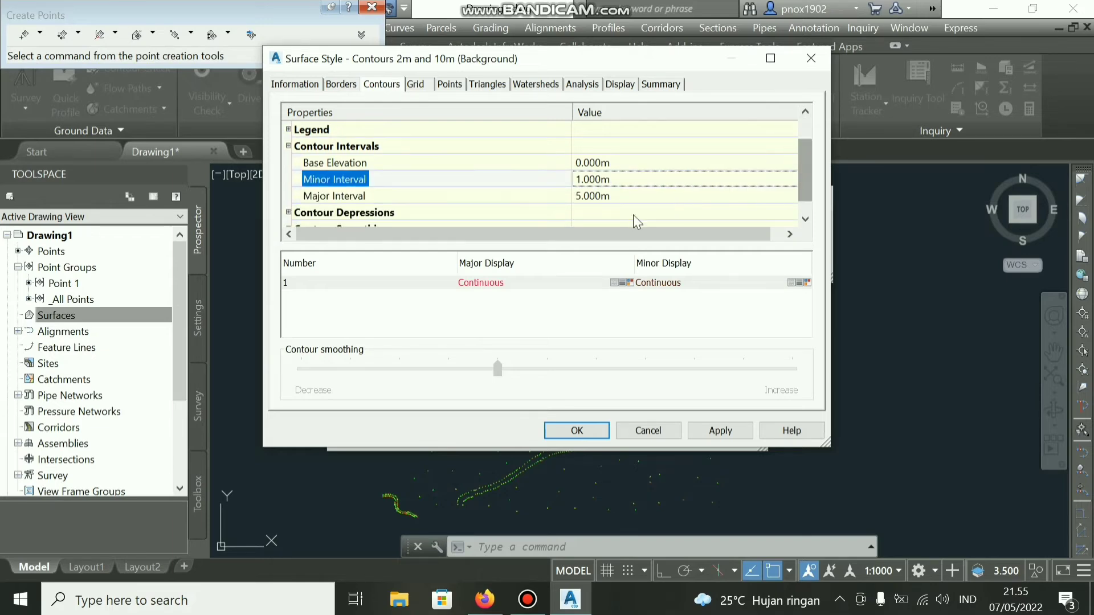
pyautogui.click(301, 213)
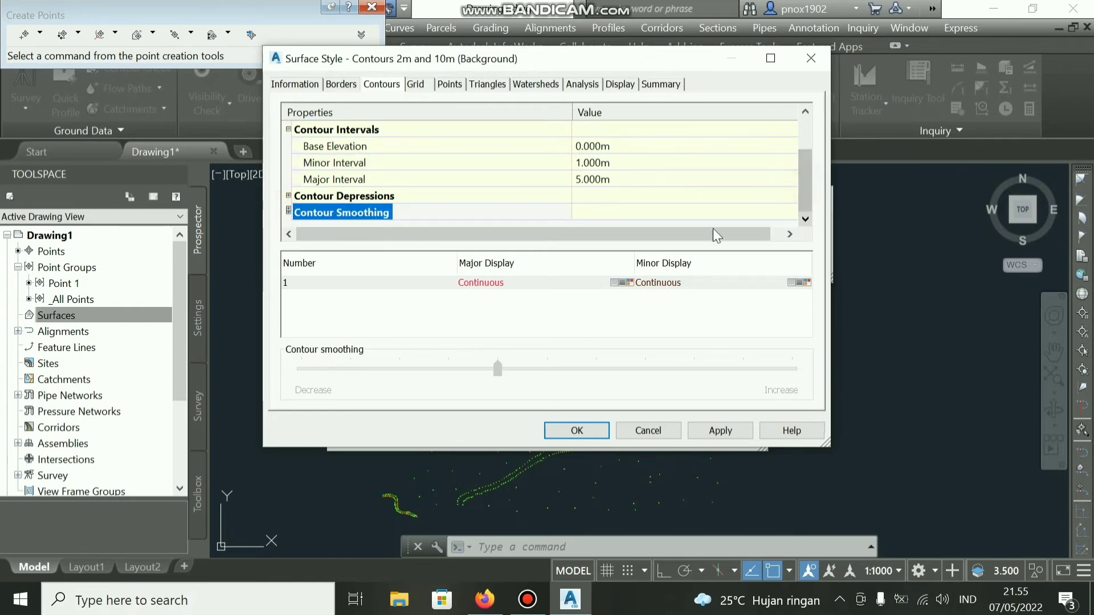
pyautogui.click(628, 214)
pyautogui.click(806, 192)
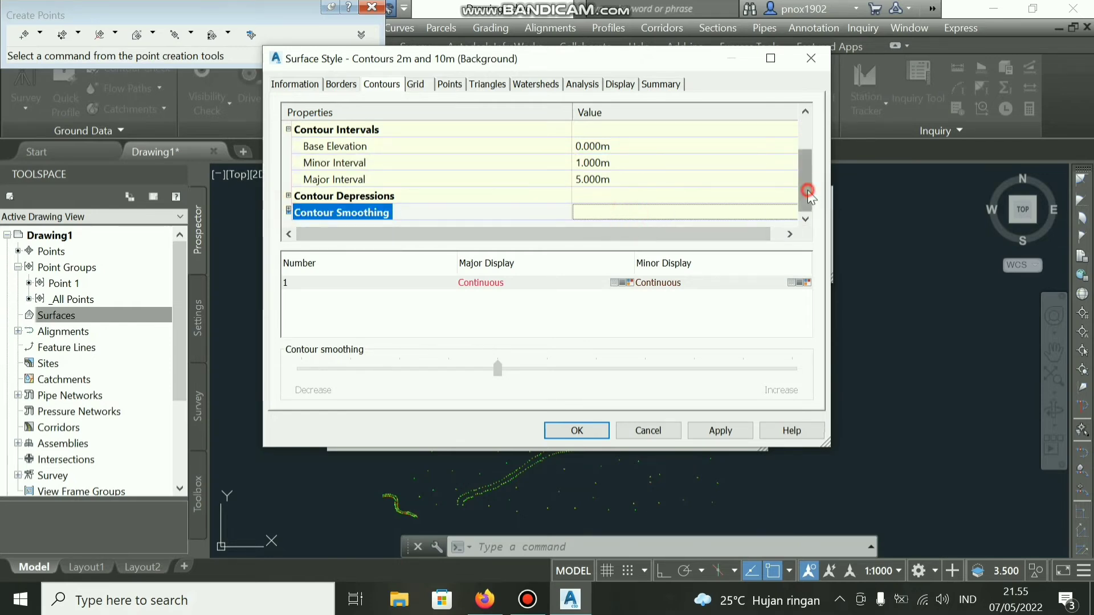
pyautogui.click(291, 206)
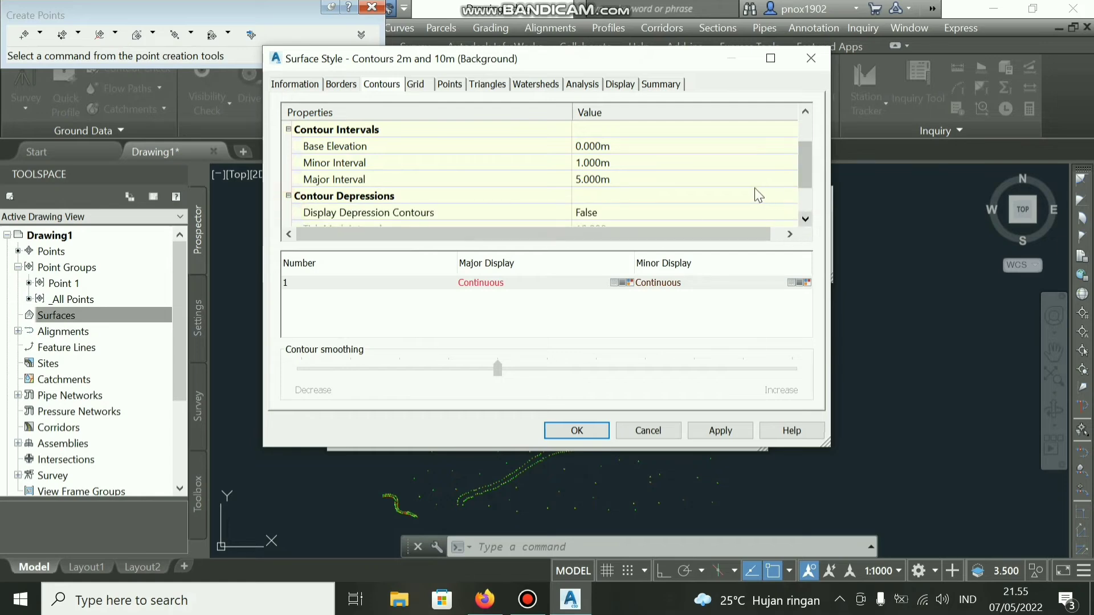
pyautogui.scroll(-1, 705, 190)
pyautogui.click(668, 162)
pyautogui.click(668, 162)
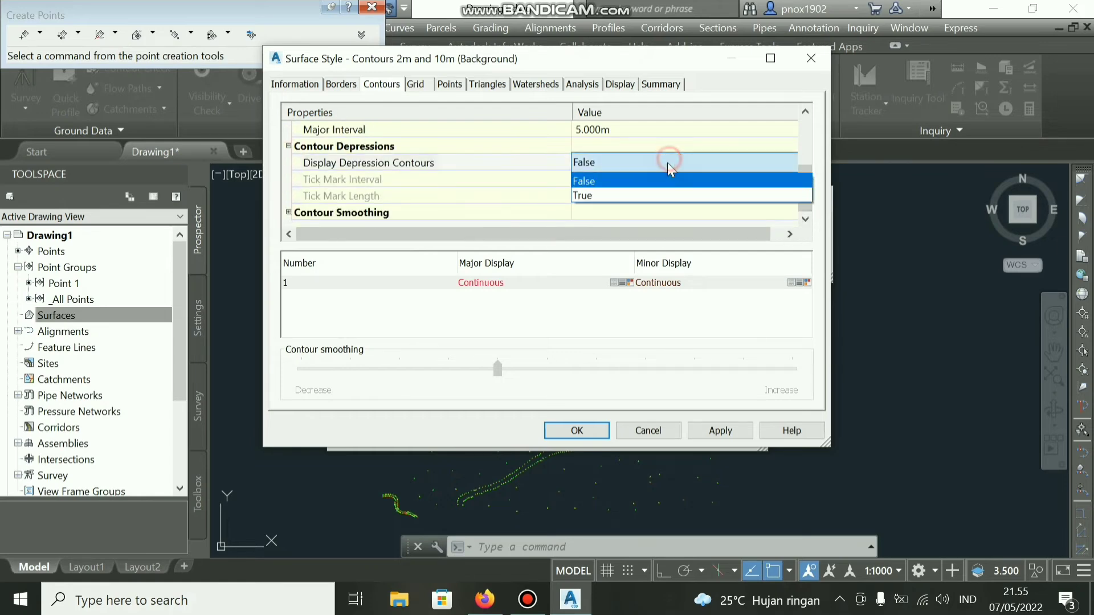
pyautogui.click(626, 195)
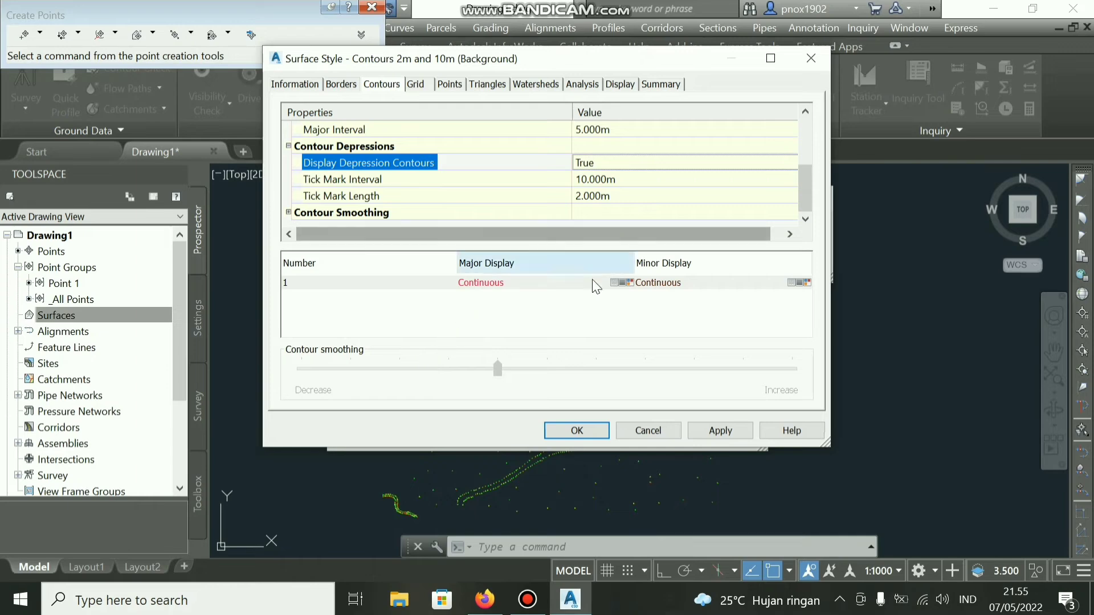
pyautogui.click(562, 296)
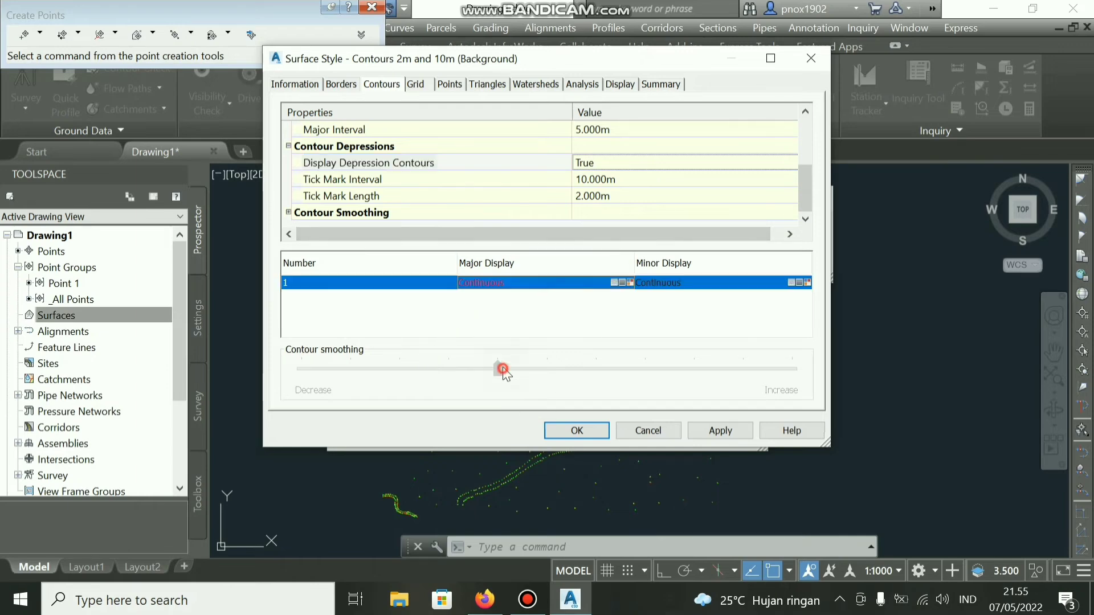
pyautogui.moveTo(498, 367); pyautogui.dragTo(545, 367)
pyautogui.click(615, 164)
pyautogui.click(621, 166)
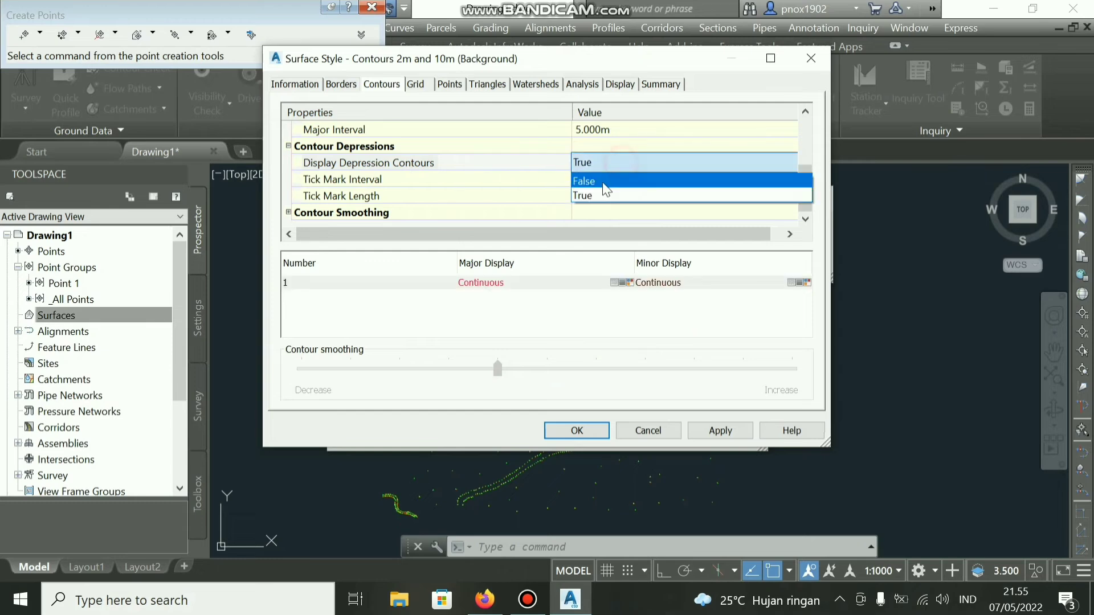
pyautogui.click(596, 179)
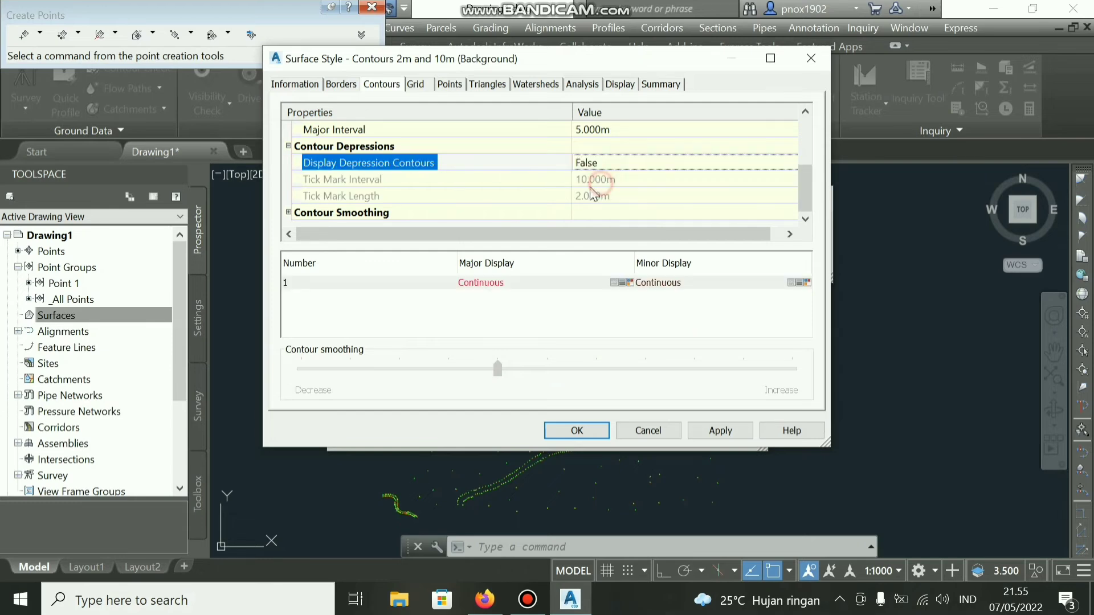
# - Enable contour smoothing with Smooth Contours set to True, raise the smoothing amount to about four fifths of its range, and apply it
pyautogui.click(289, 212)
pyautogui.scroll(-1, 541, 199)
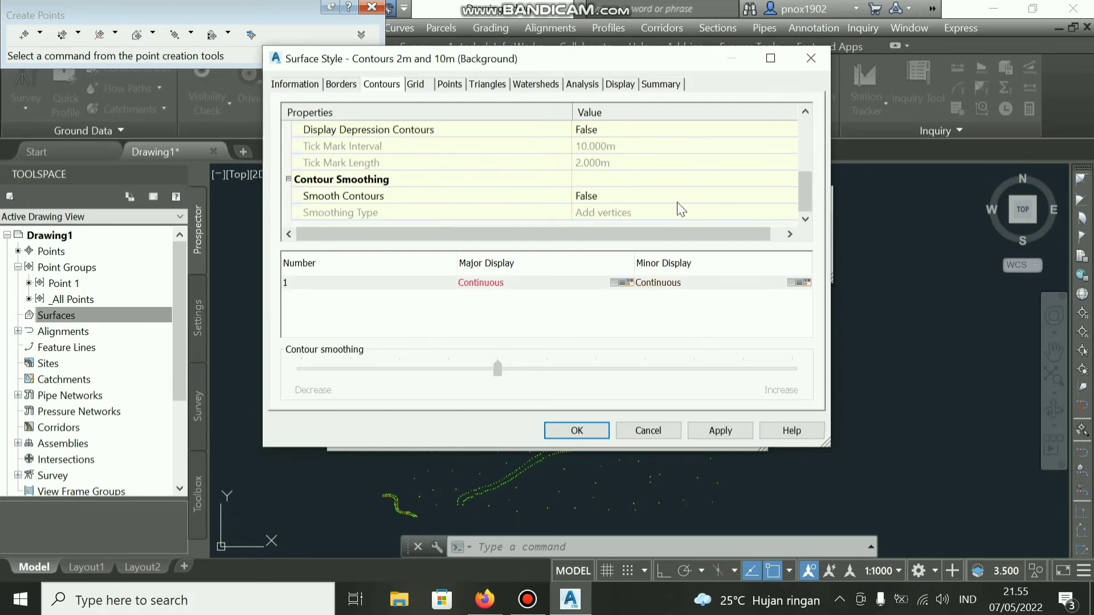
pyautogui.click(662, 196)
pyautogui.click(658, 196)
pyautogui.click(587, 228)
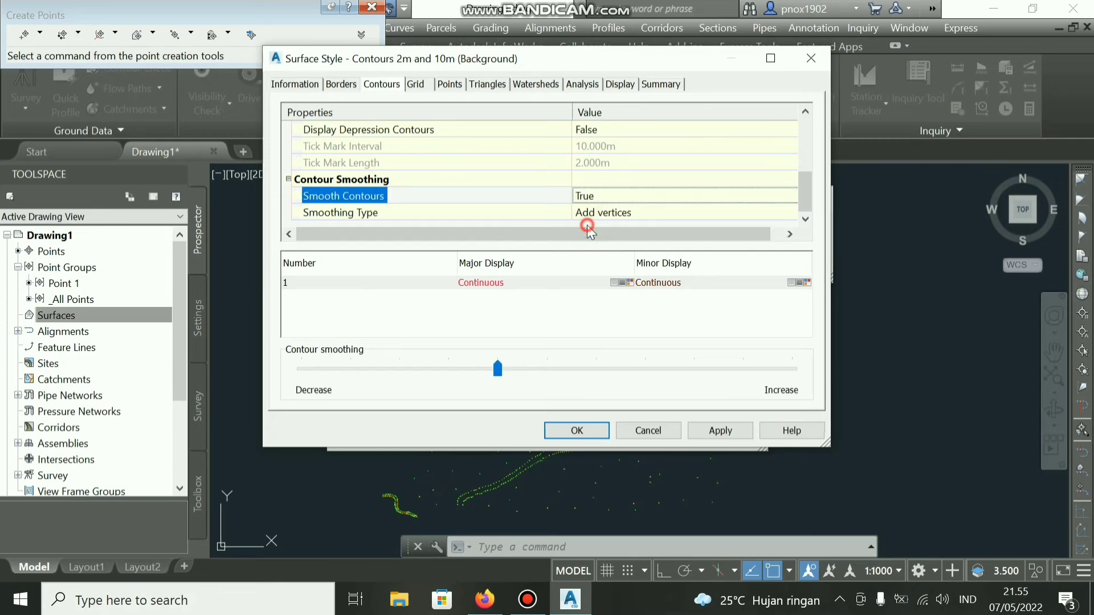
pyautogui.click(491, 283)
pyautogui.moveTo(498, 369); pyautogui.dragTo(694, 369)
pyautogui.click(706, 434)
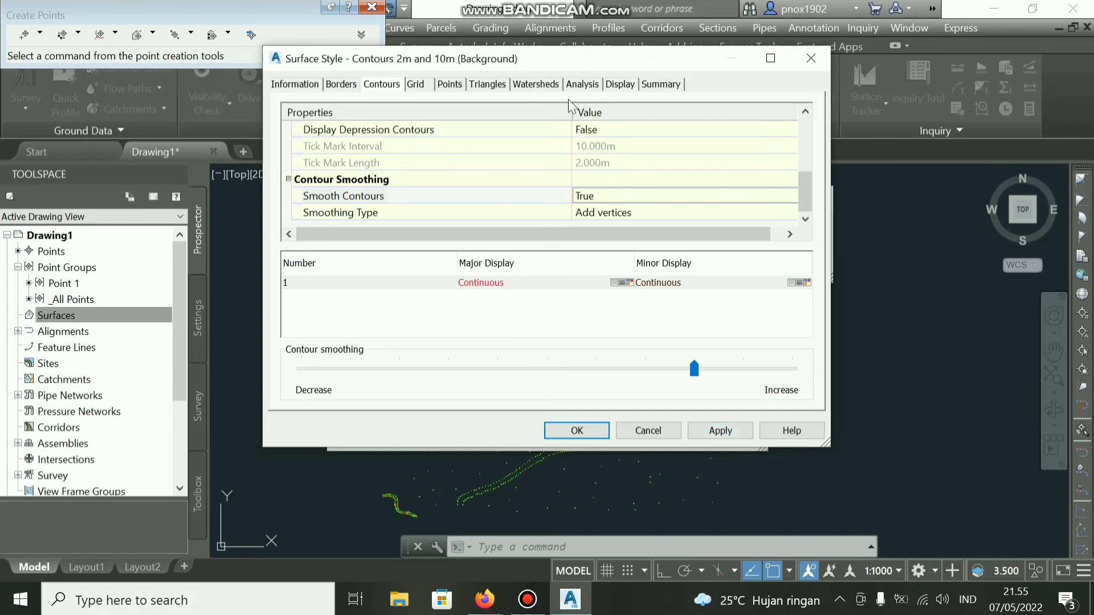
# - Set the lineweight of the Minor Contour component to 0.00 mm in the style's plan display
pyautogui.click(620, 85)
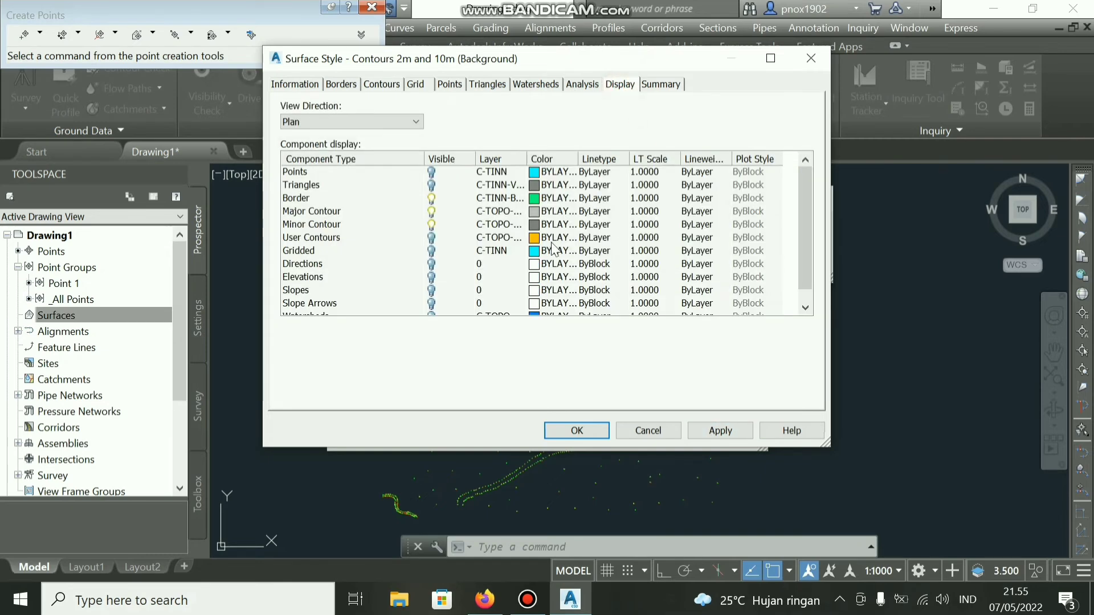
pyautogui.click(695, 224)
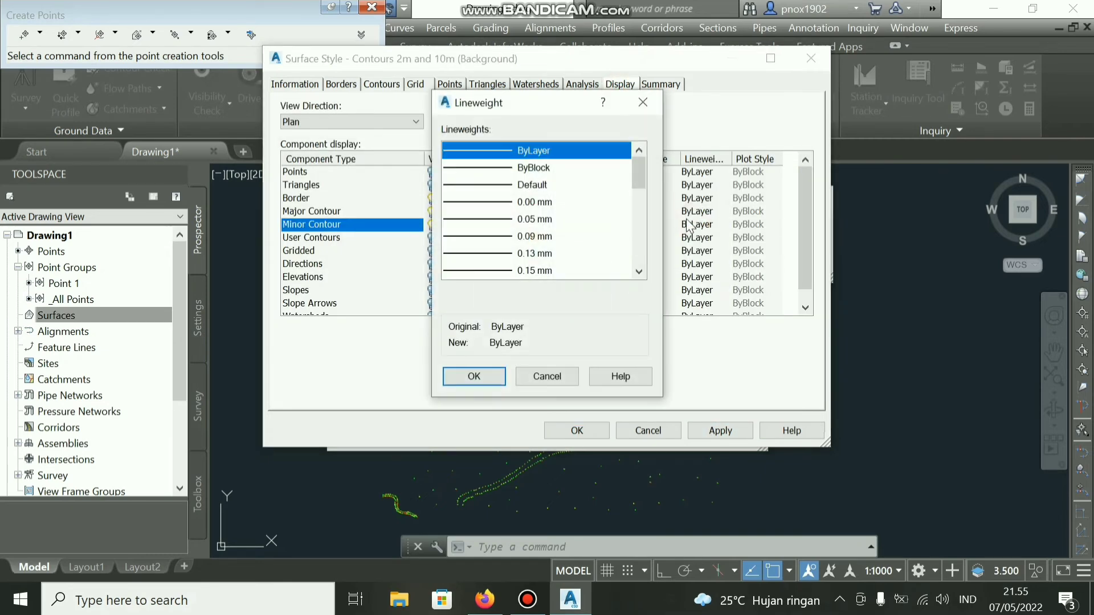
pyautogui.scroll(-2, 520, 219)
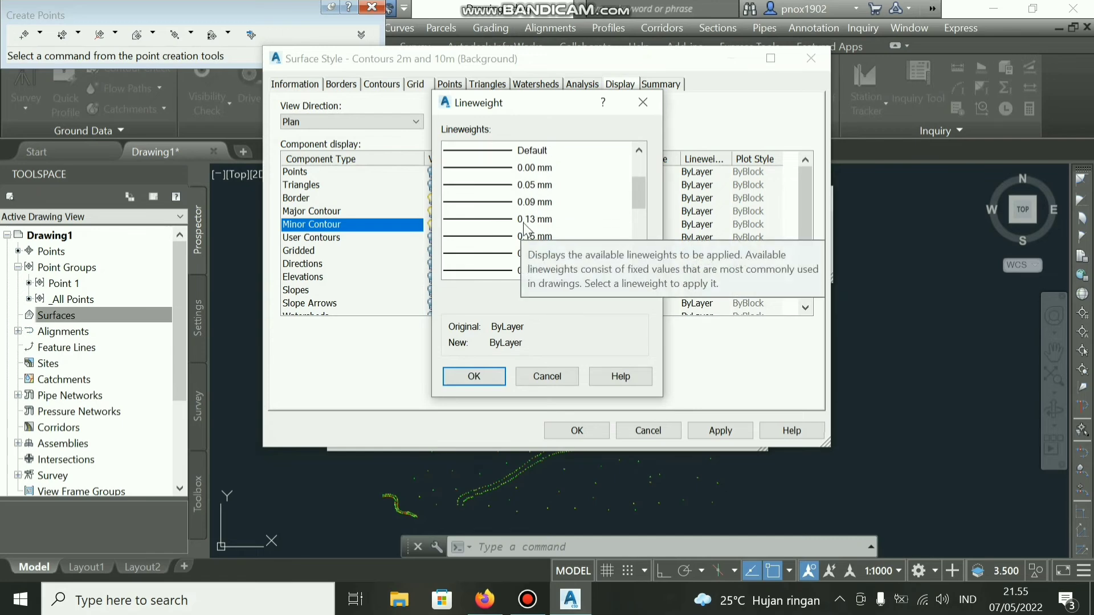
pyautogui.scroll(2, 533, 200)
pyautogui.click(513, 201)
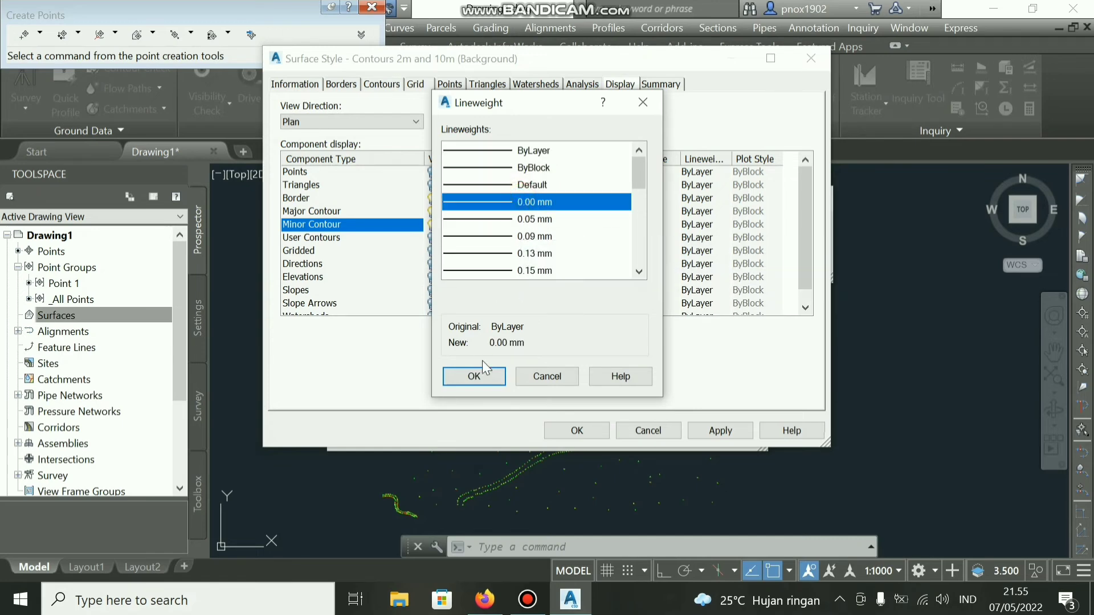
pyautogui.click(481, 374)
# - Set the lineweight of the Major Contour component to 0.30 mm
pyautogui.click(694, 212)
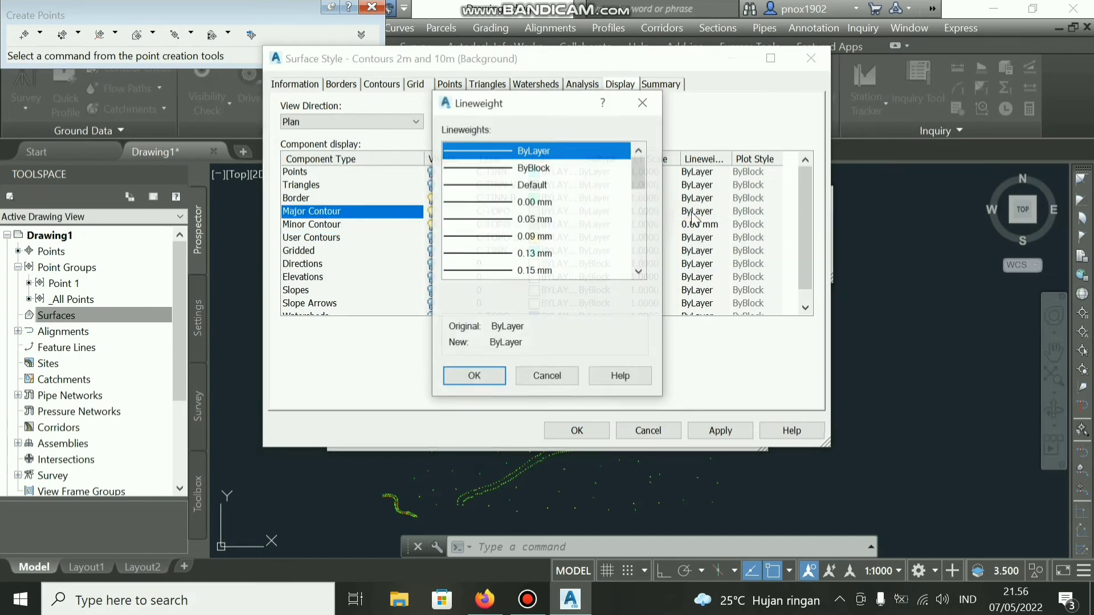
pyautogui.scroll(-2, 541, 223)
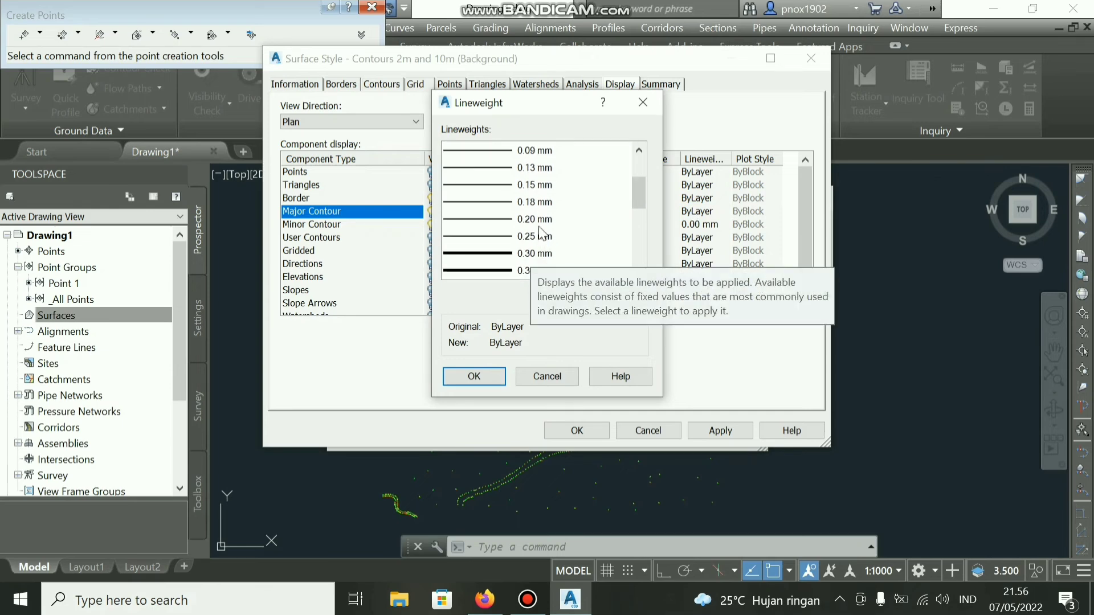
pyautogui.click(532, 253)
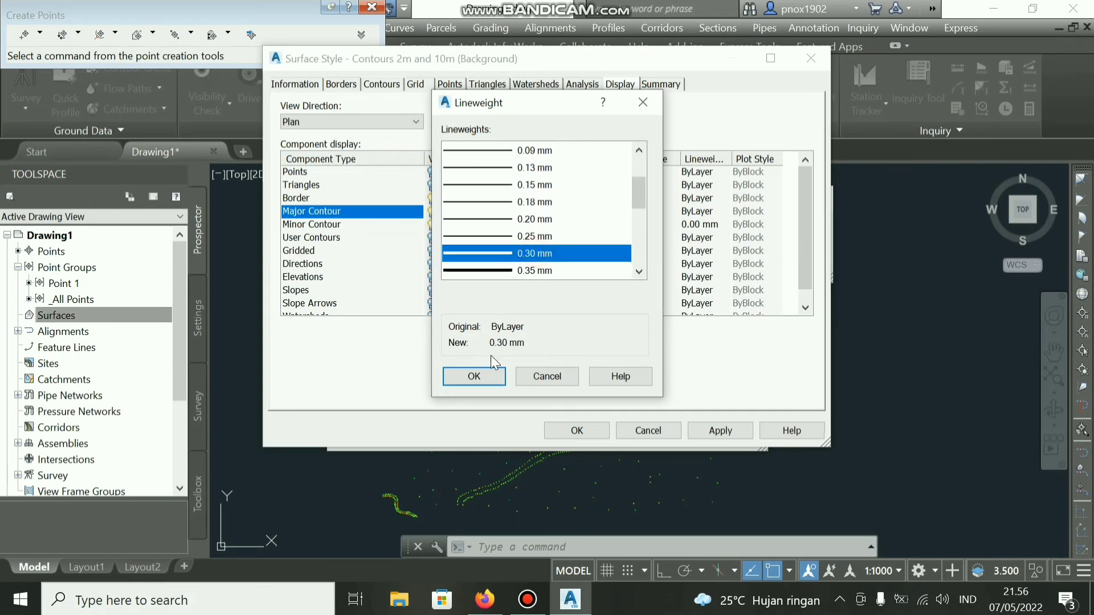
pyautogui.click(478, 374)
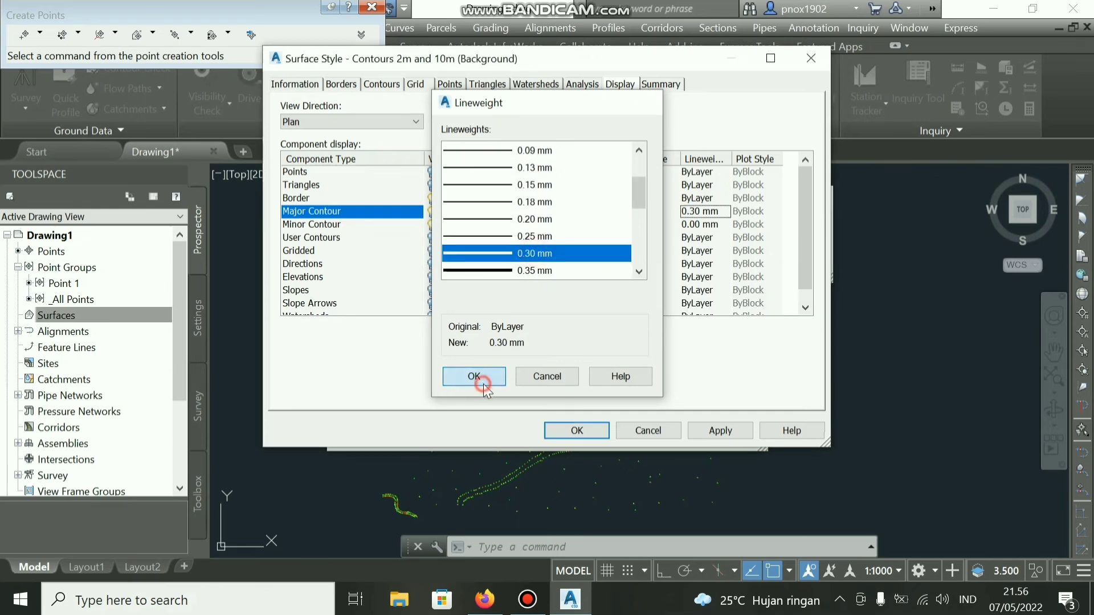
# - Apply and accept the surface style, create Surface 1 with it, and expand the Surfaces collection
pyautogui.click(726, 429)
pyautogui.click(598, 429)
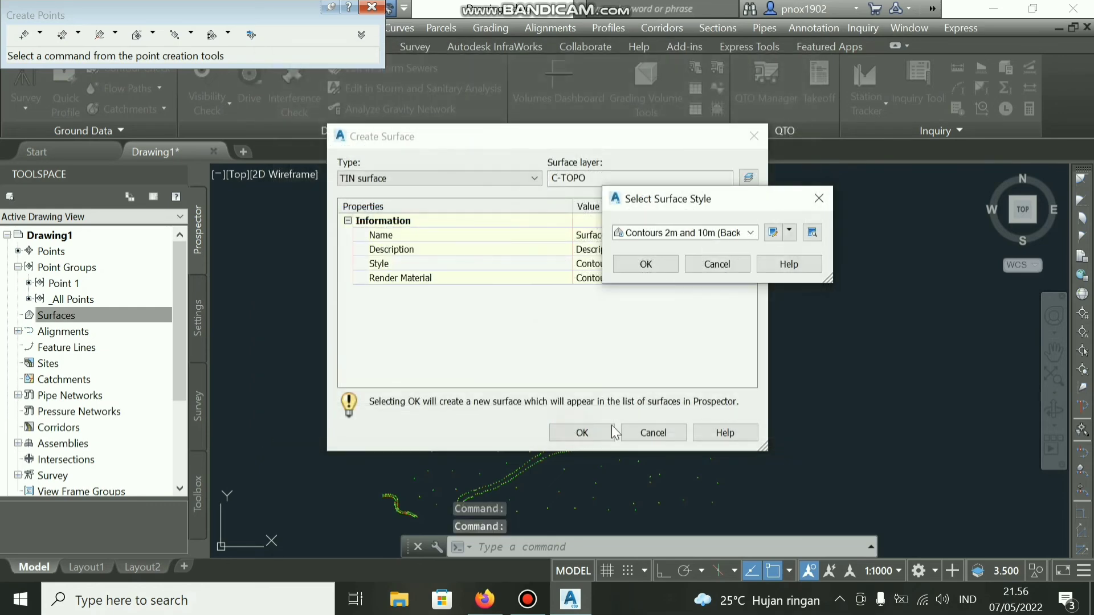
pyautogui.click(645, 266)
pyautogui.click(583, 433)
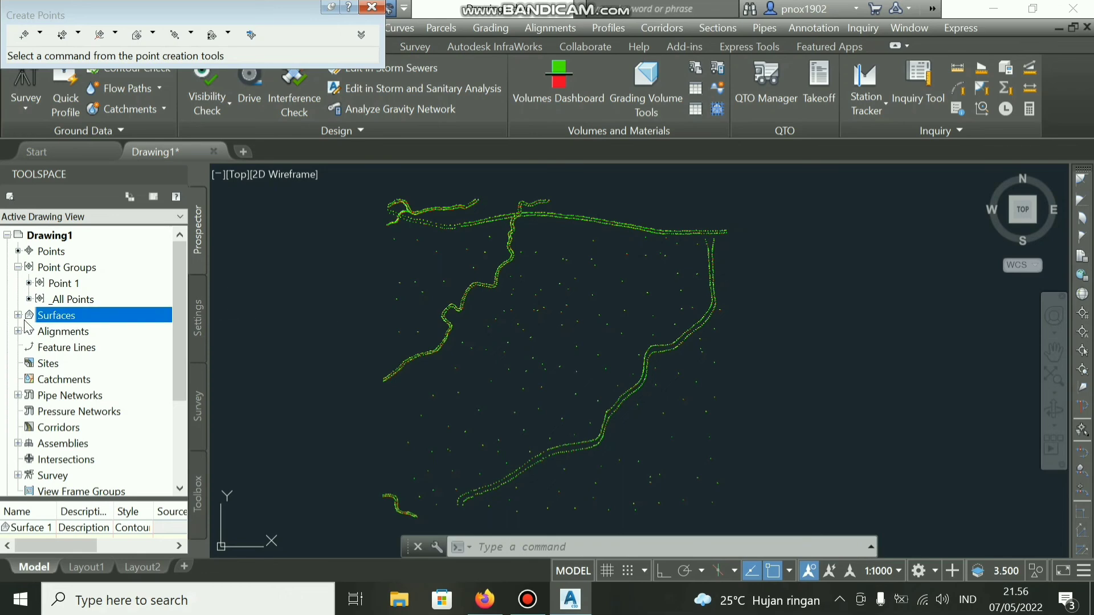
pyautogui.click(17, 315)
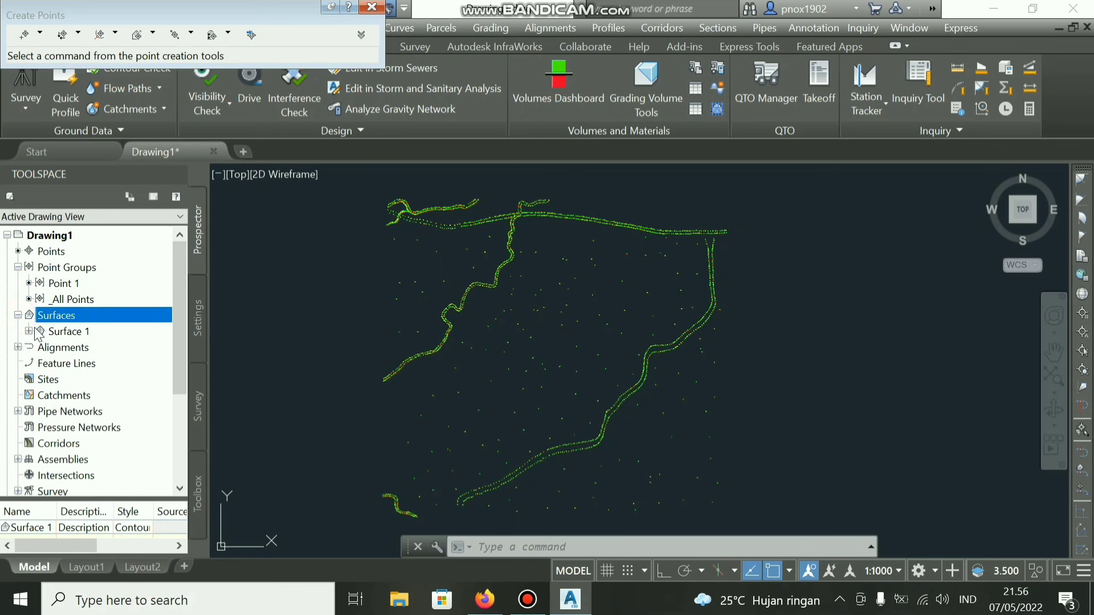
# - Add the Point 1 point group to the definition of Surface 1, then apply and accept the selection
pyautogui.click(28, 331)
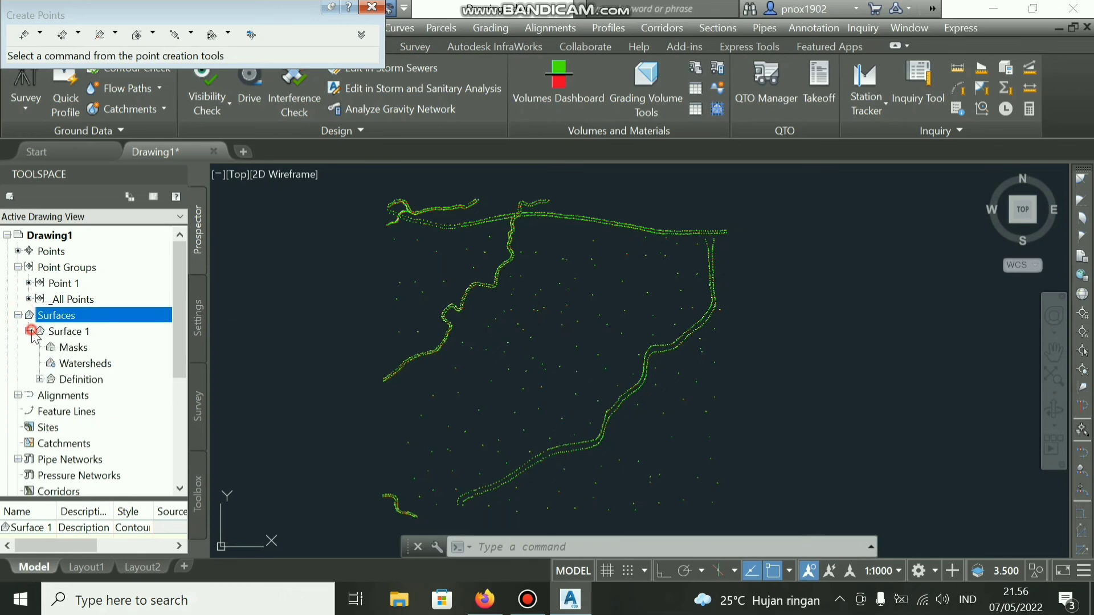
pyautogui.click(39, 379)
pyautogui.scroll(-2, 130, 427)
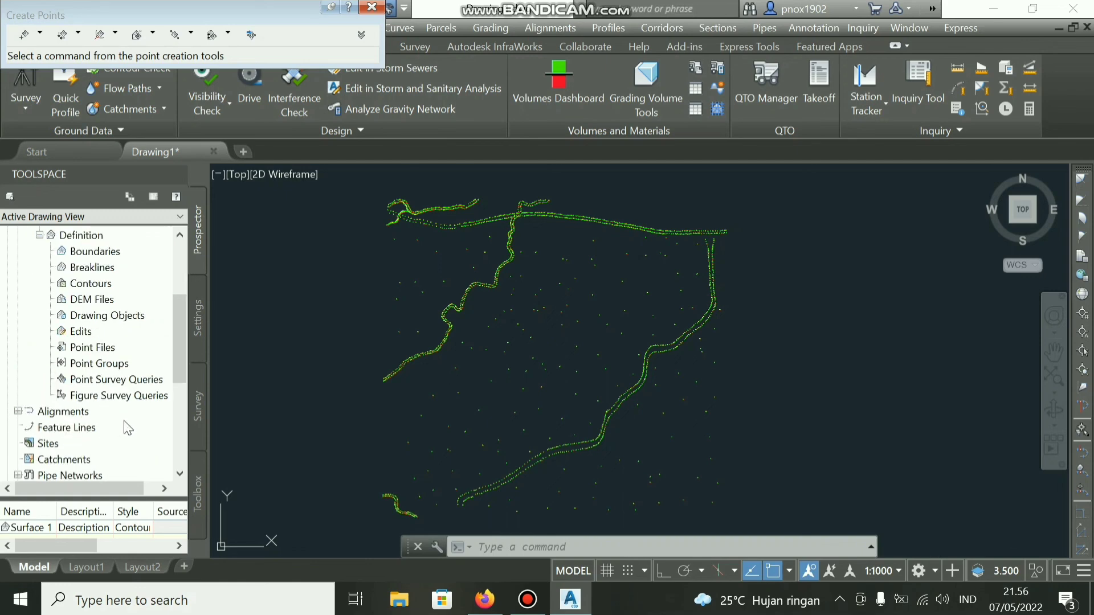
pyautogui.click(103, 366)
pyautogui.rightClick(106, 368)
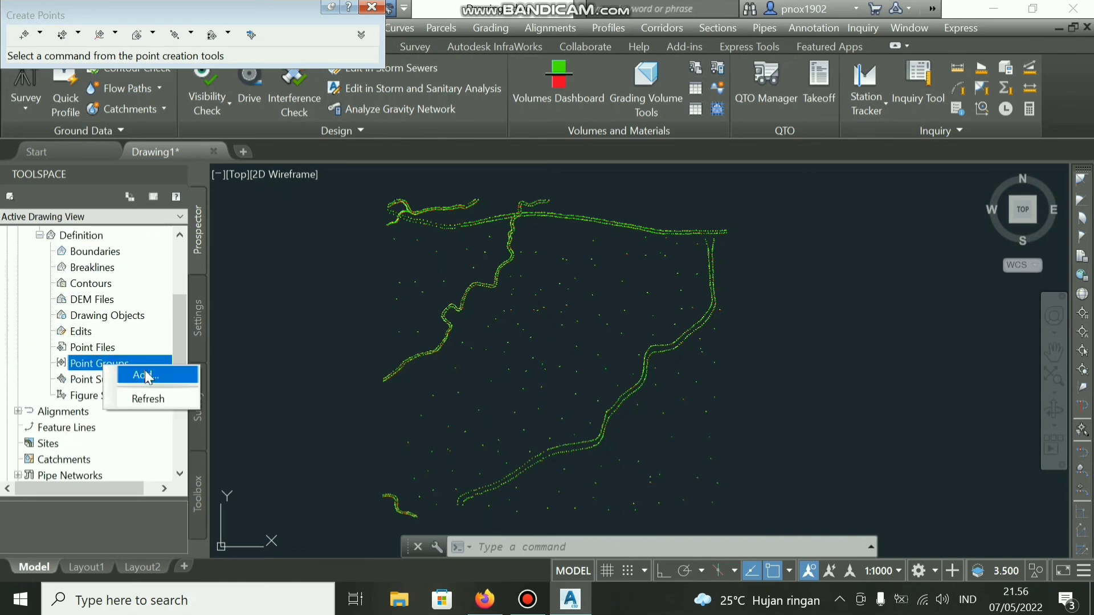
pyautogui.click(145, 375)
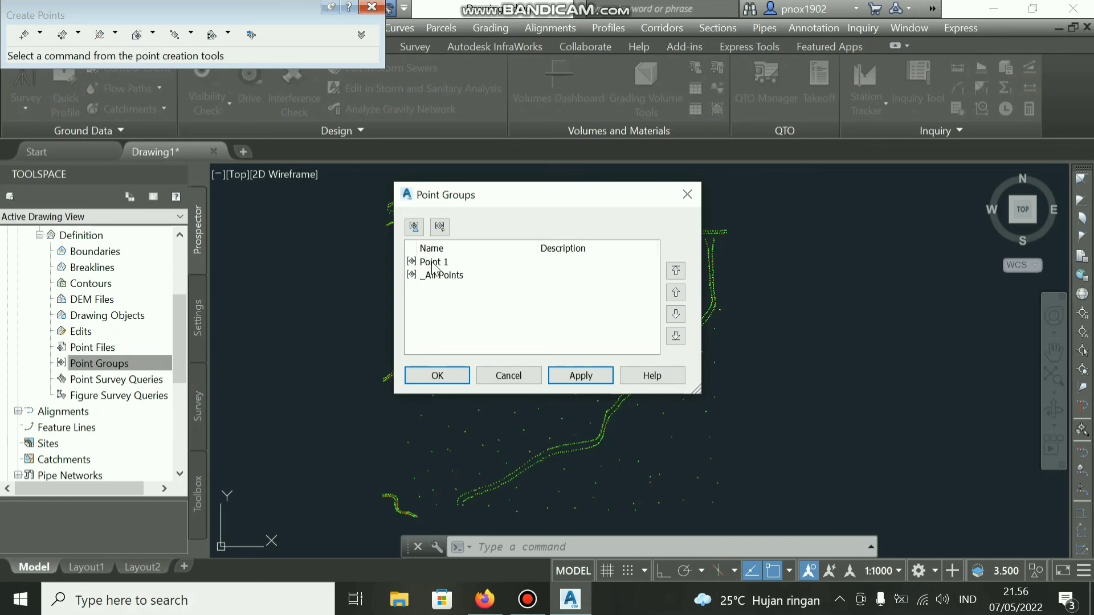
pyautogui.click(434, 263)
pyautogui.click(580, 375)
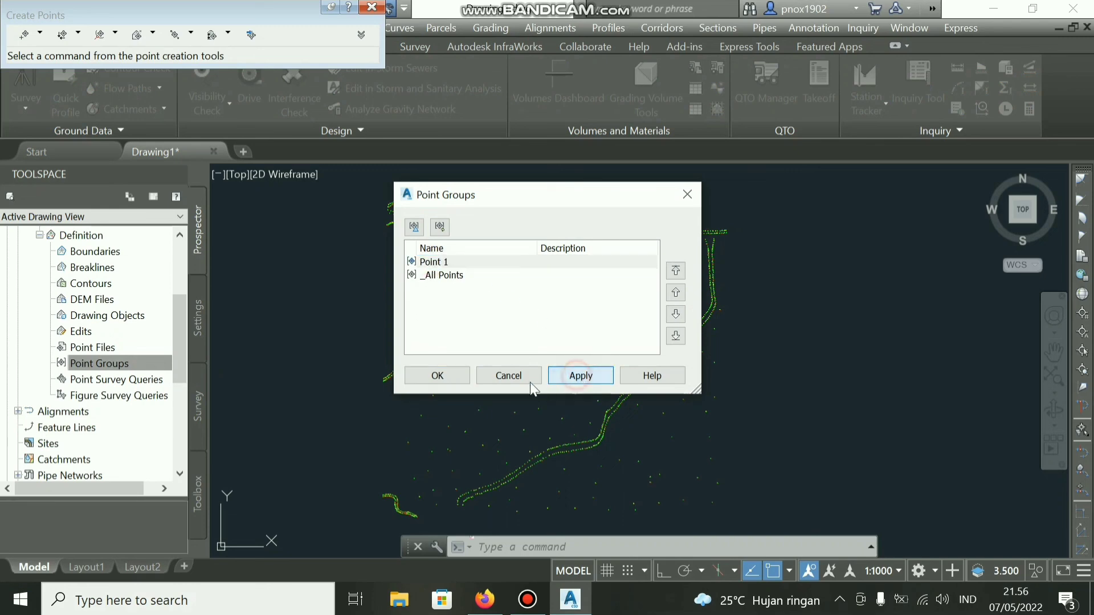
pyautogui.click(449, 375)
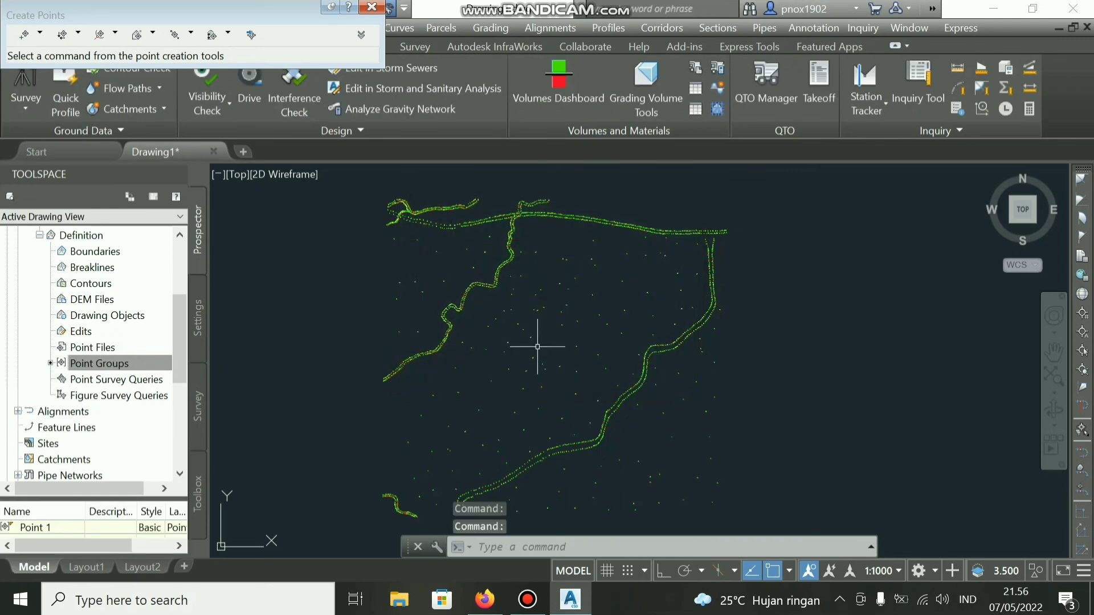
# - Examine the contours generated across Surface 1, both close up and over its full extent
pyautogui.scroll(4, 482, 297)
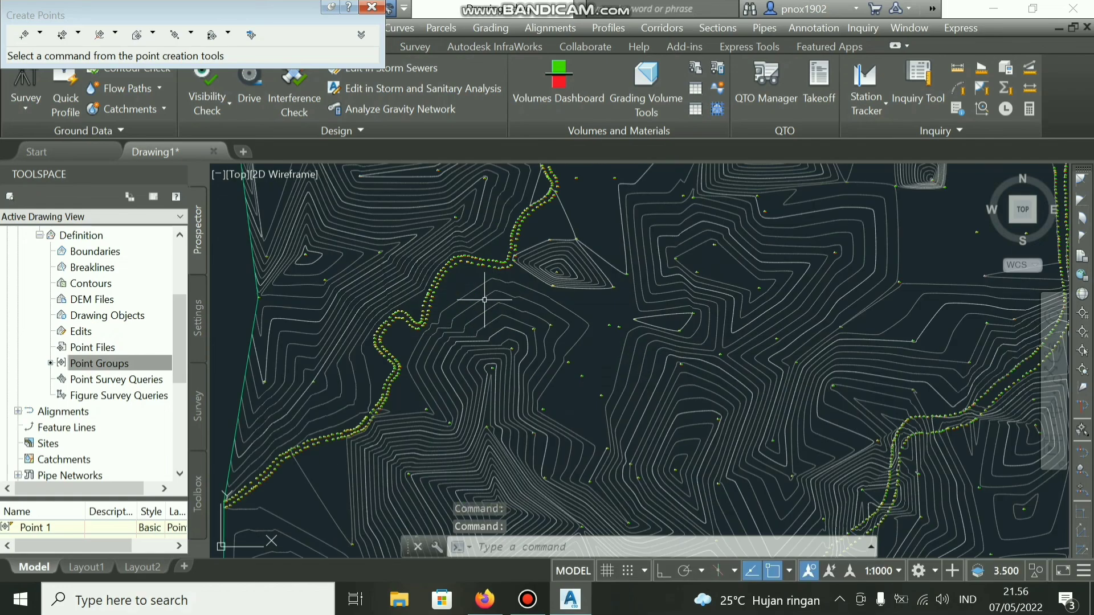
pyautogui.scroll(-4, 474, 295)
pyautogui.scroll(3, 517, 309)
pyautogui.scroll(-3, 527, 316)
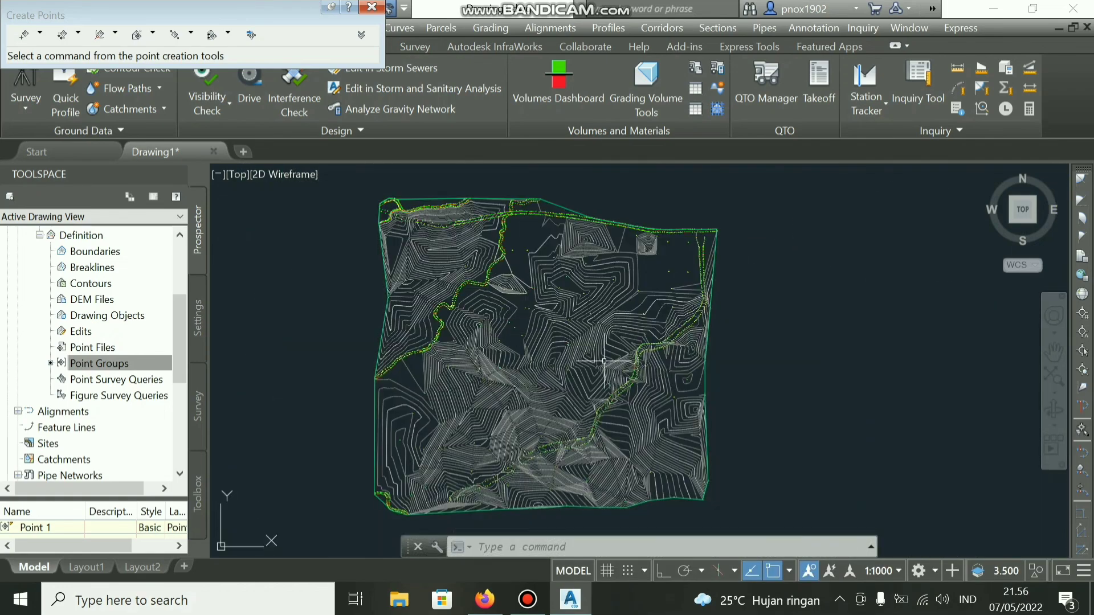
pyautogui.scroll(2, 612, 343)
pyautogui.scroll(-3, 612, 342)
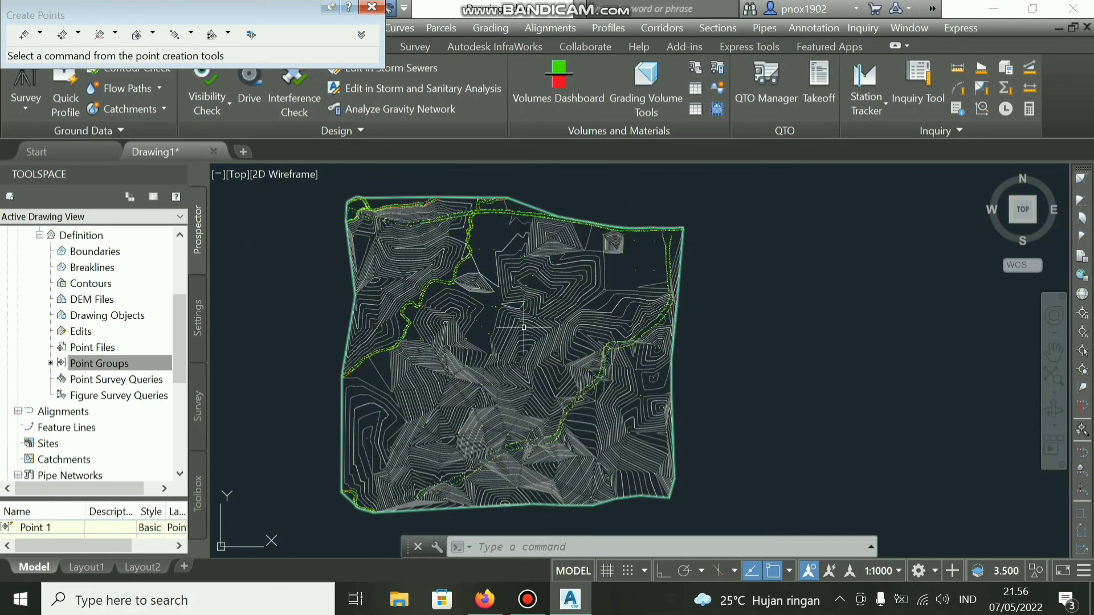